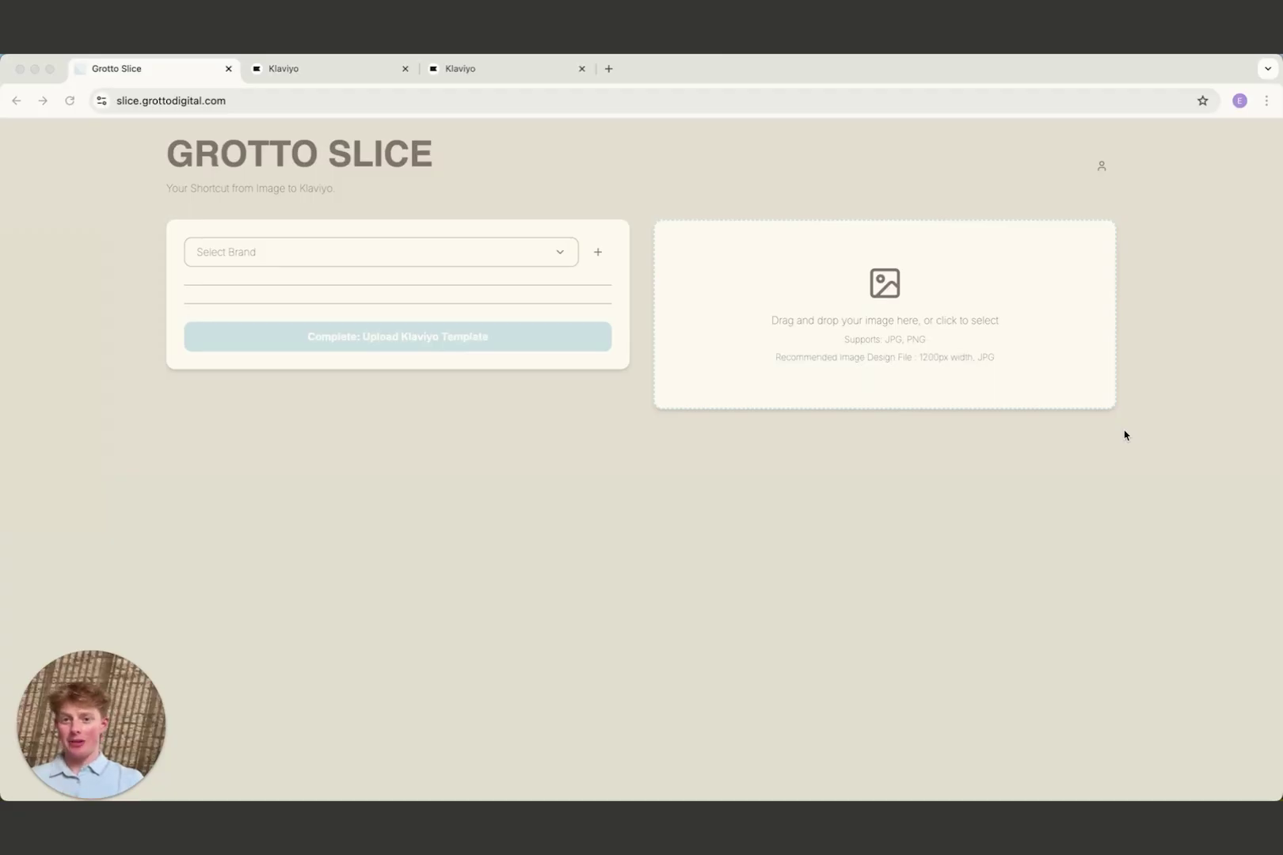
Upload Curriculum3.jpg from Downloads as the email design and scroll through its preview.
{"action": "left_click", "coordinate": [882, 285]}
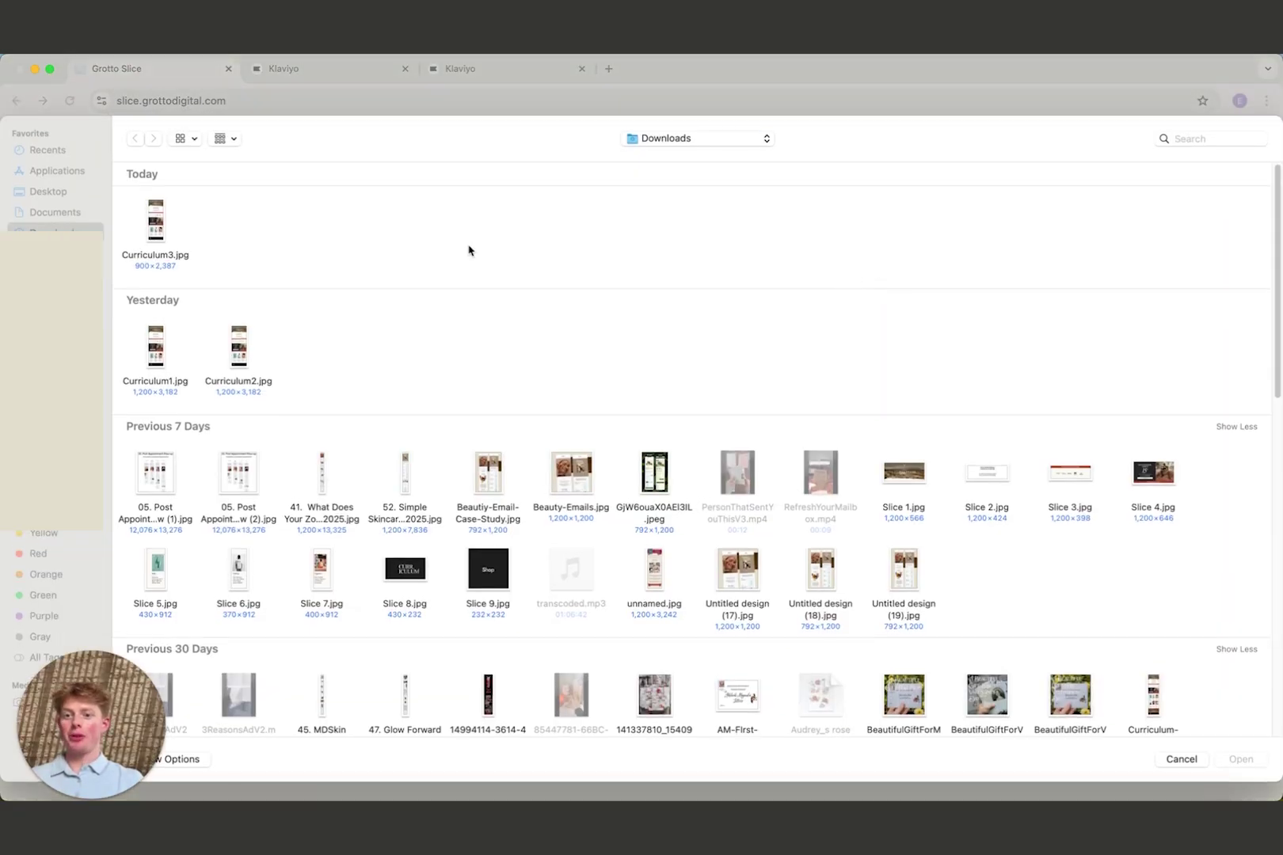
{"action": "double_click", "coordinate": [158, 223]}
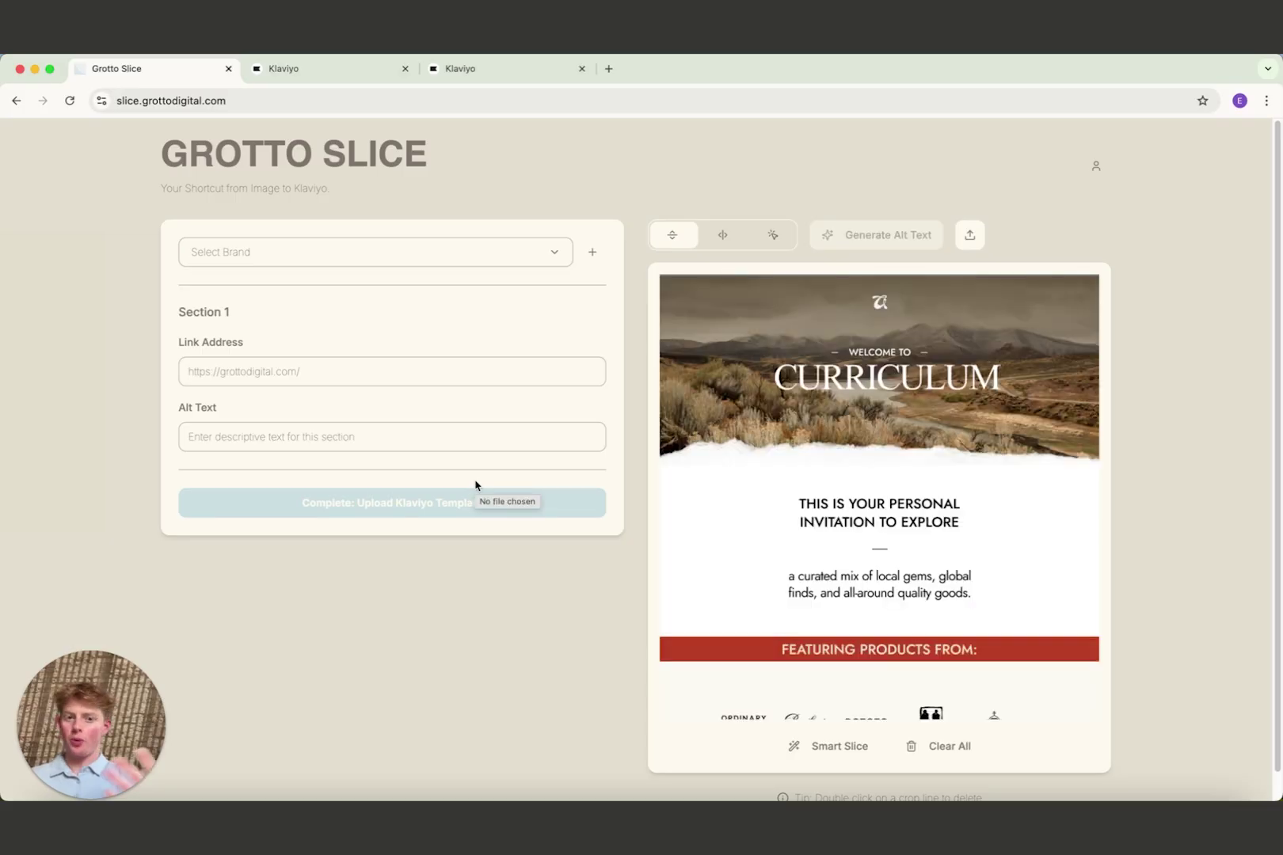
{"action": "scroll", "coordinate": [980, 326], "scroll_direction": "down", "scroll_amount": 10}
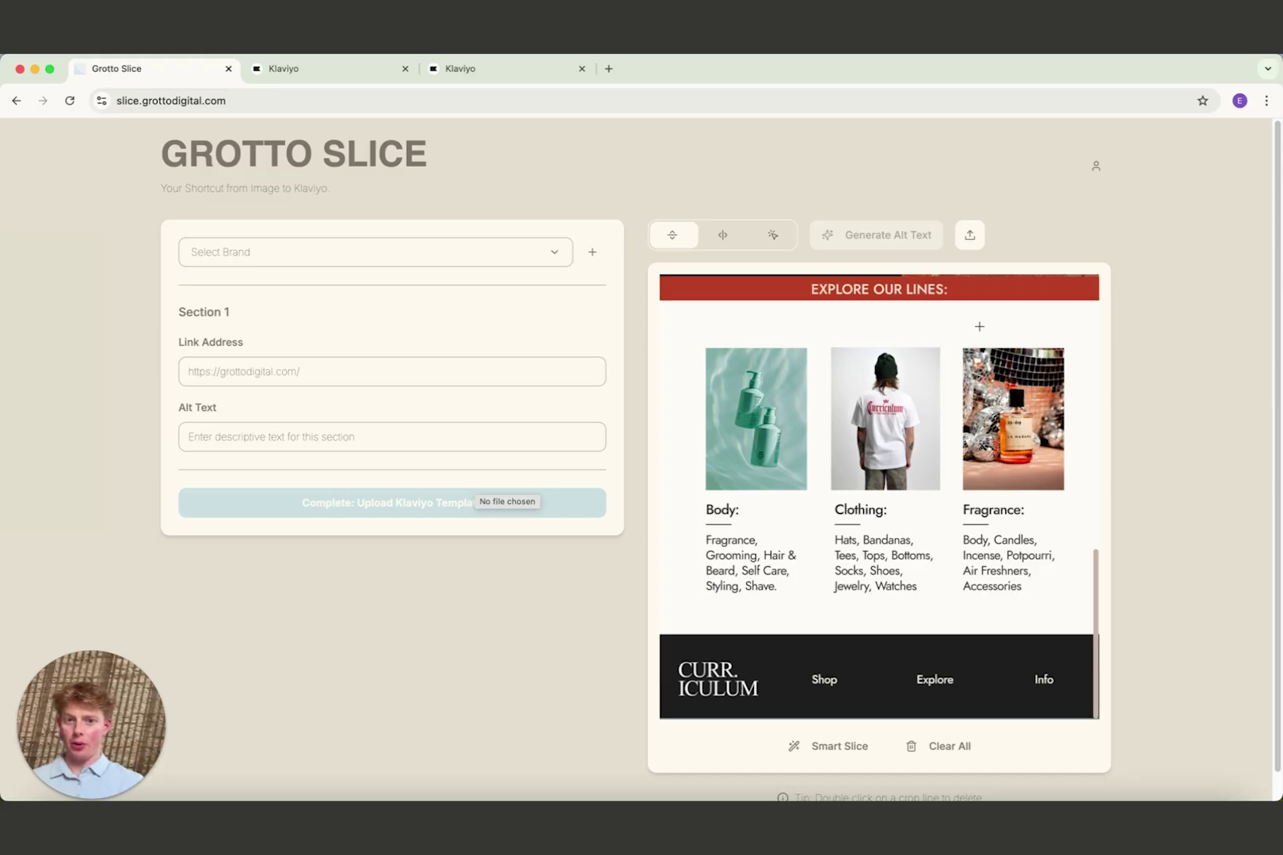
{"action": "scroll", "coordinate": [978, 476], "scroll_direction": "up", "scroll_amount": 10}
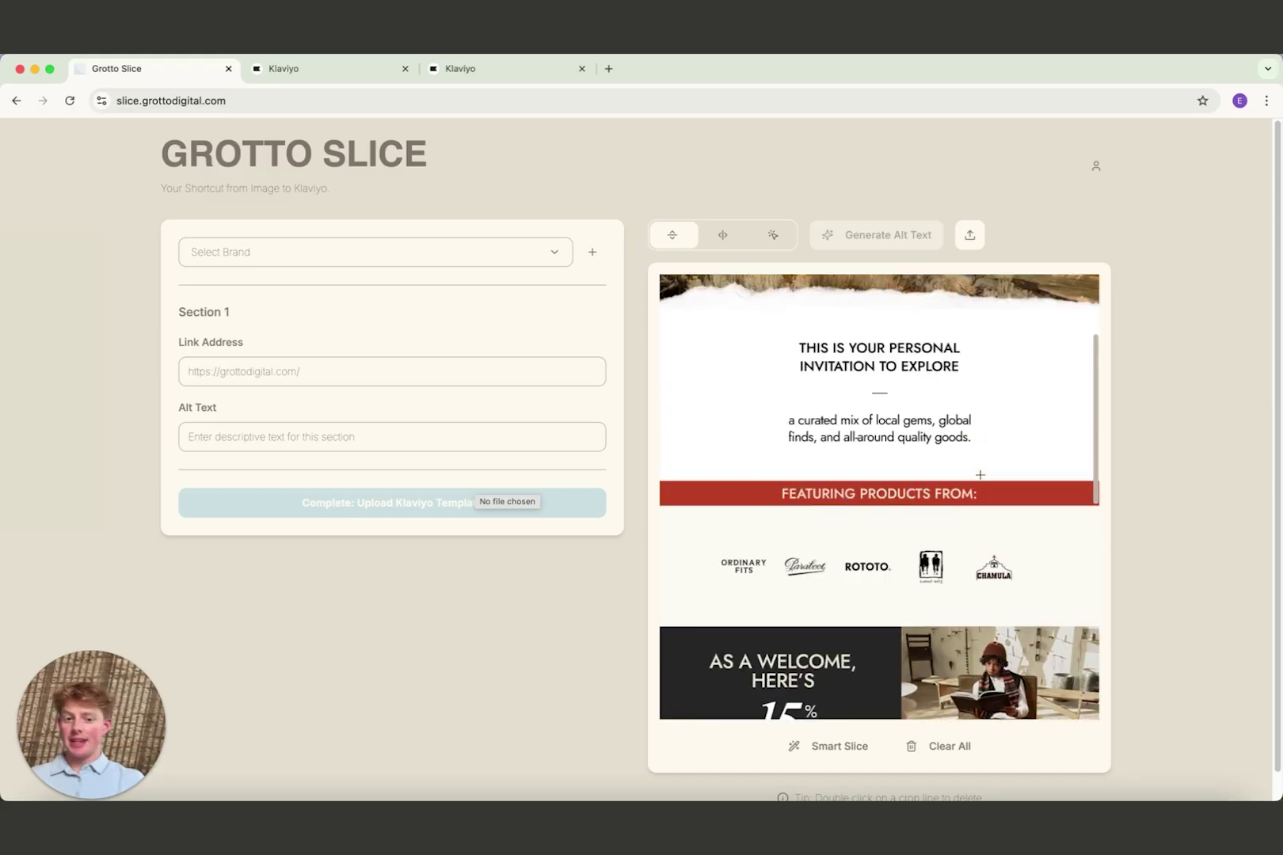
Auto-slice the email with Smart Slice and lower the product-row cut to just above the footer.
{"action": "left_click", "coordinate": [840, 756]}
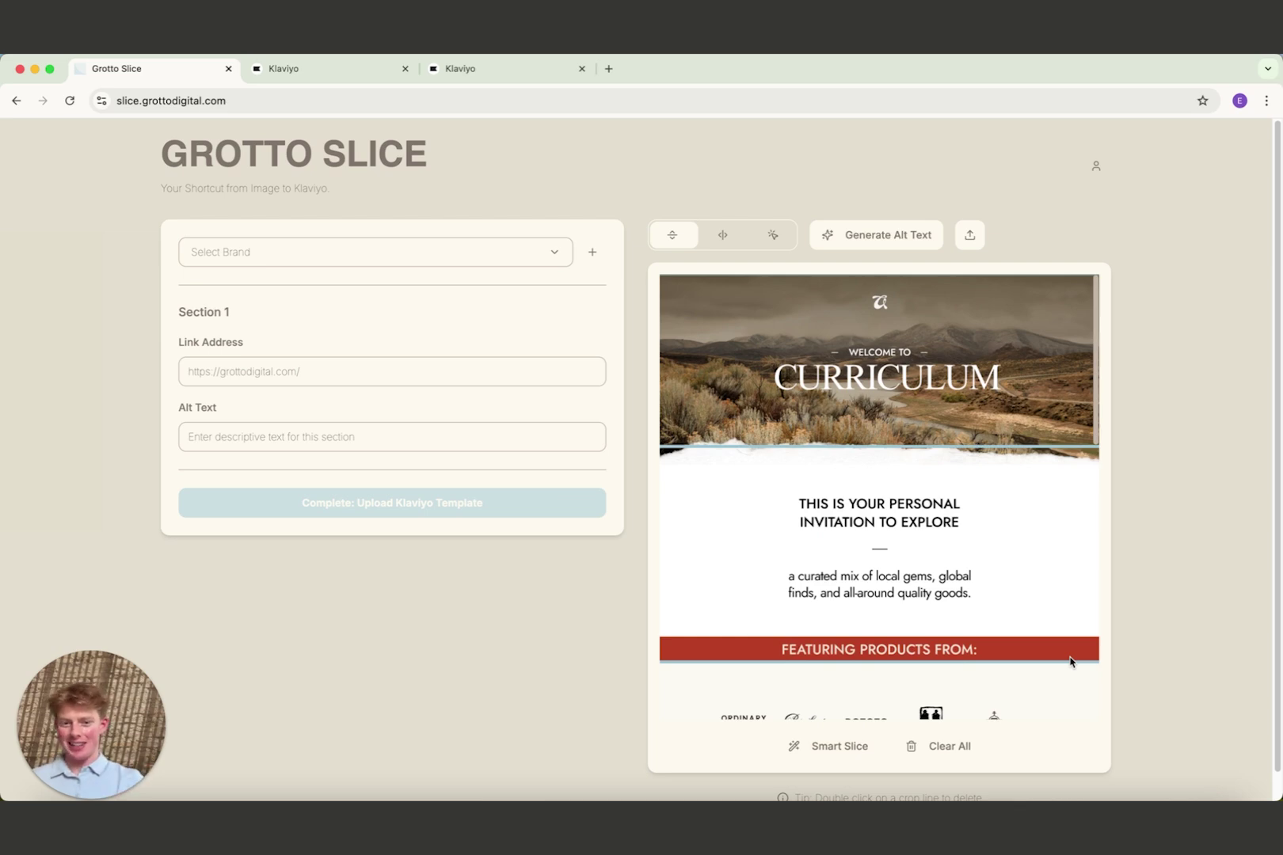
{"action": "scroll", "coordinate": [1019, 552], "scroll_direction": "down", "scroll_amount": 8}
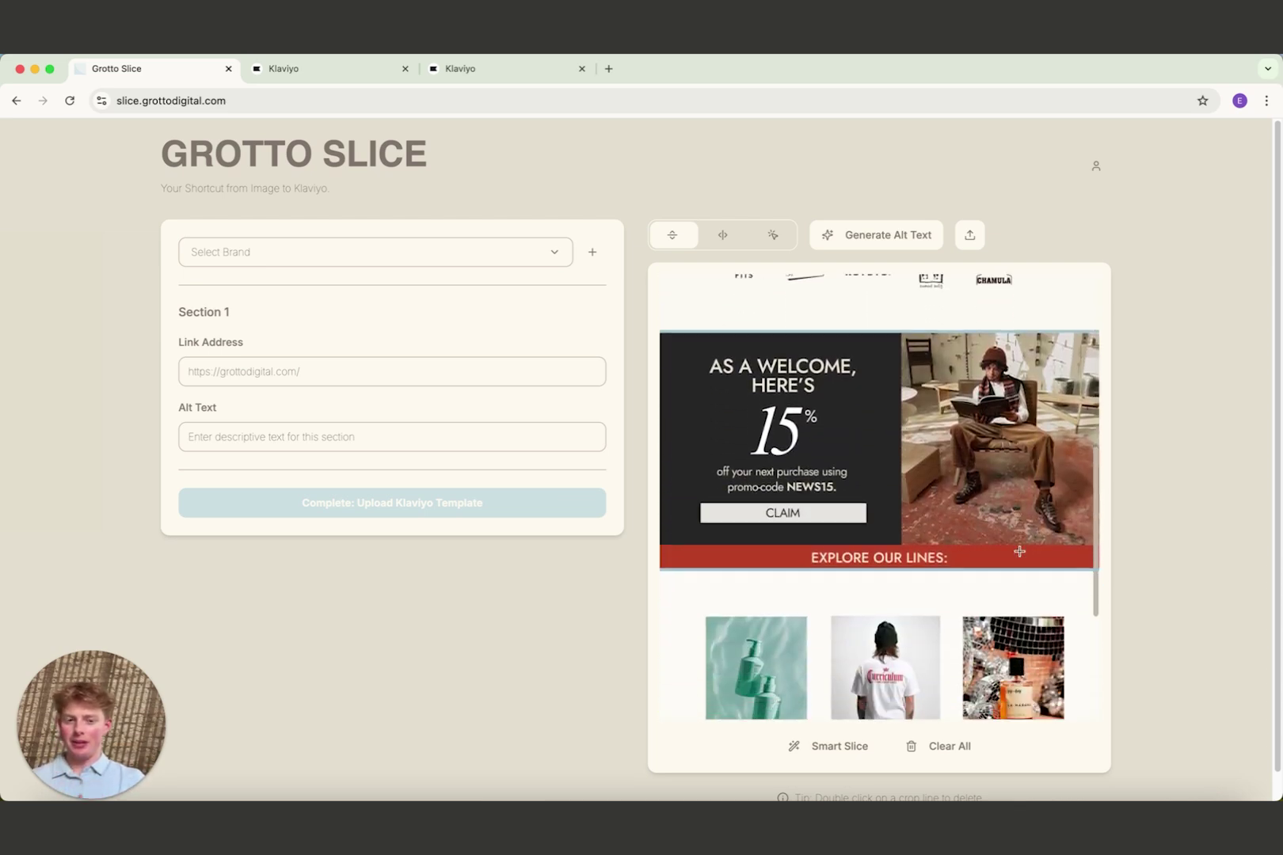
{"action": "scroll", "coordinate": [1019, 552], "scroll_direction": "down", "scroll_amount": 3}
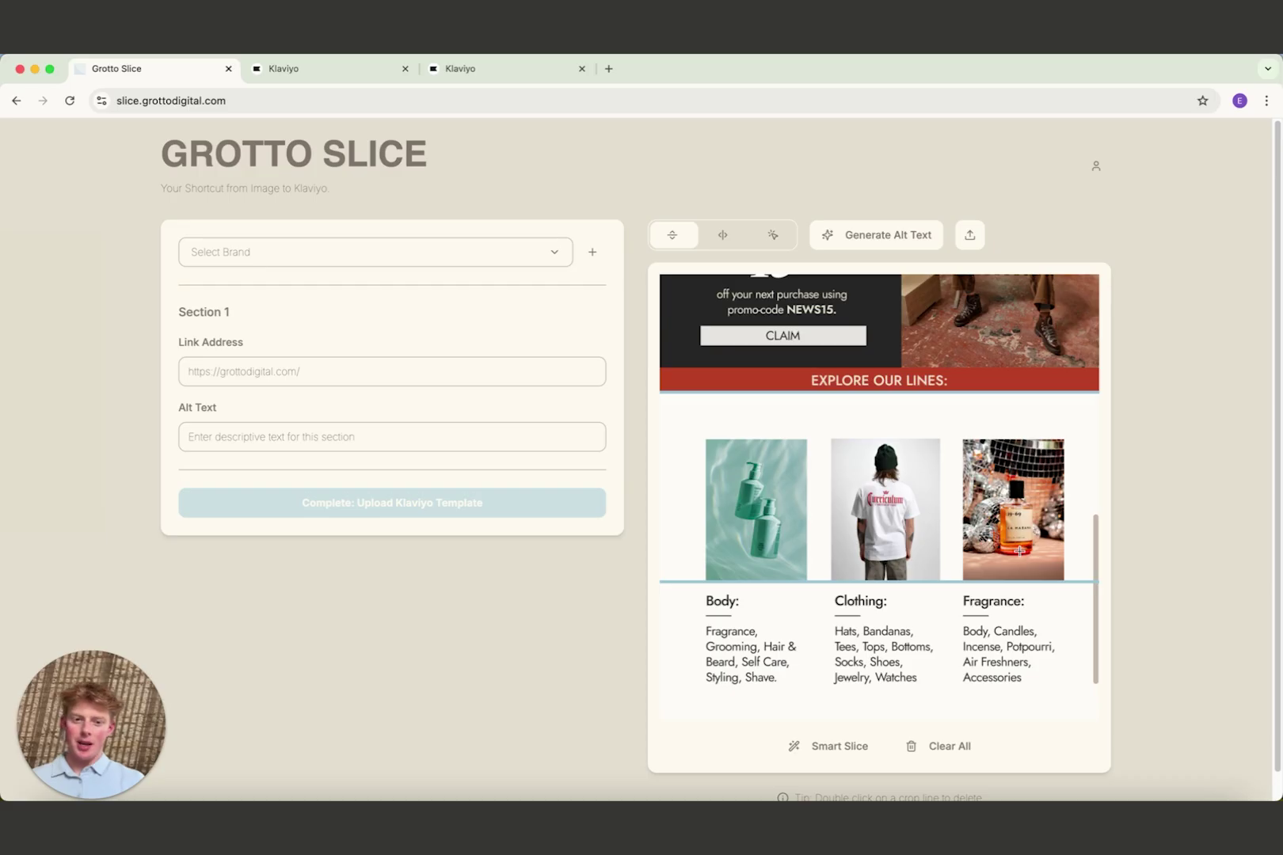
{"action": "scroll", "coordinate": [940, 435], "scroll_direction": "down", "scroll_amount": 2}
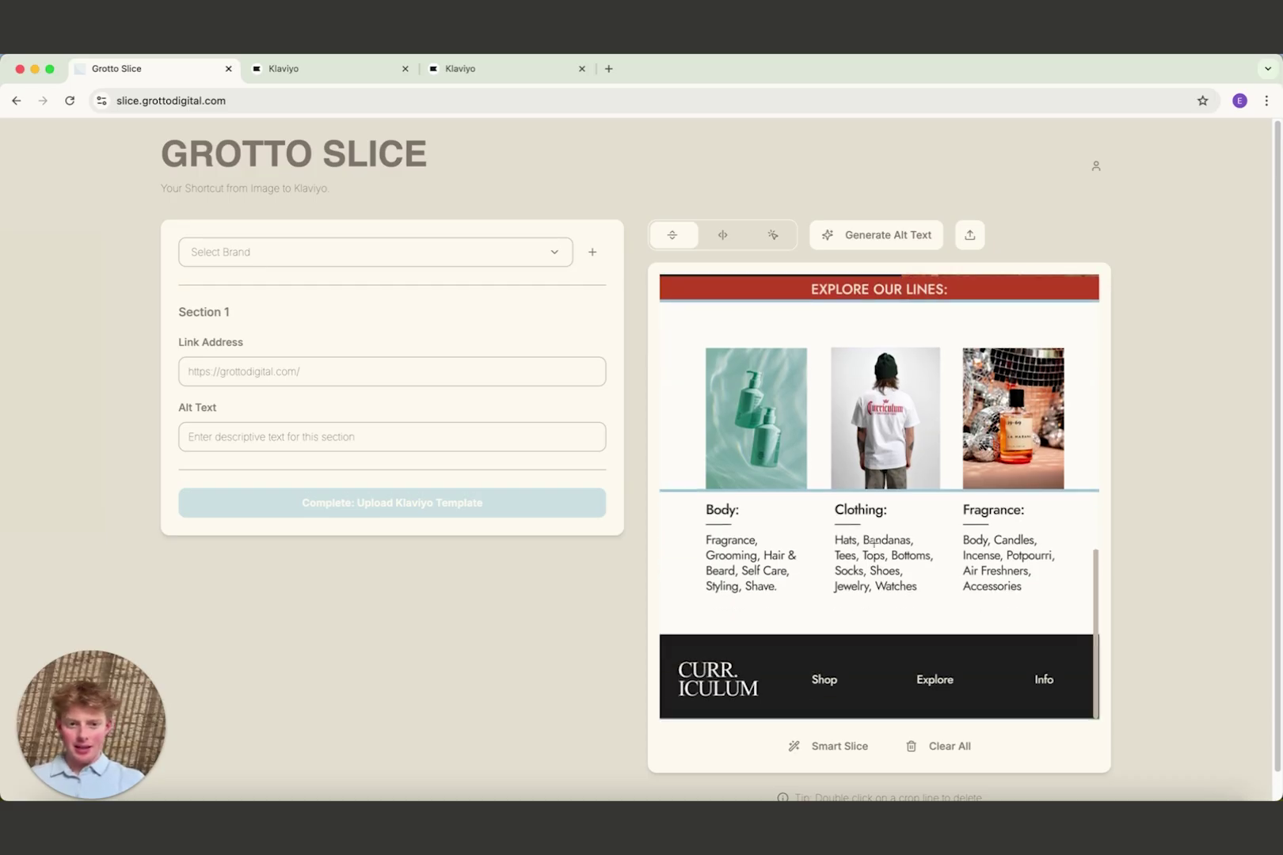
{"action": "left_click_drag", "start_coordinate": [865, 490], "coordinate": [820, 629]}
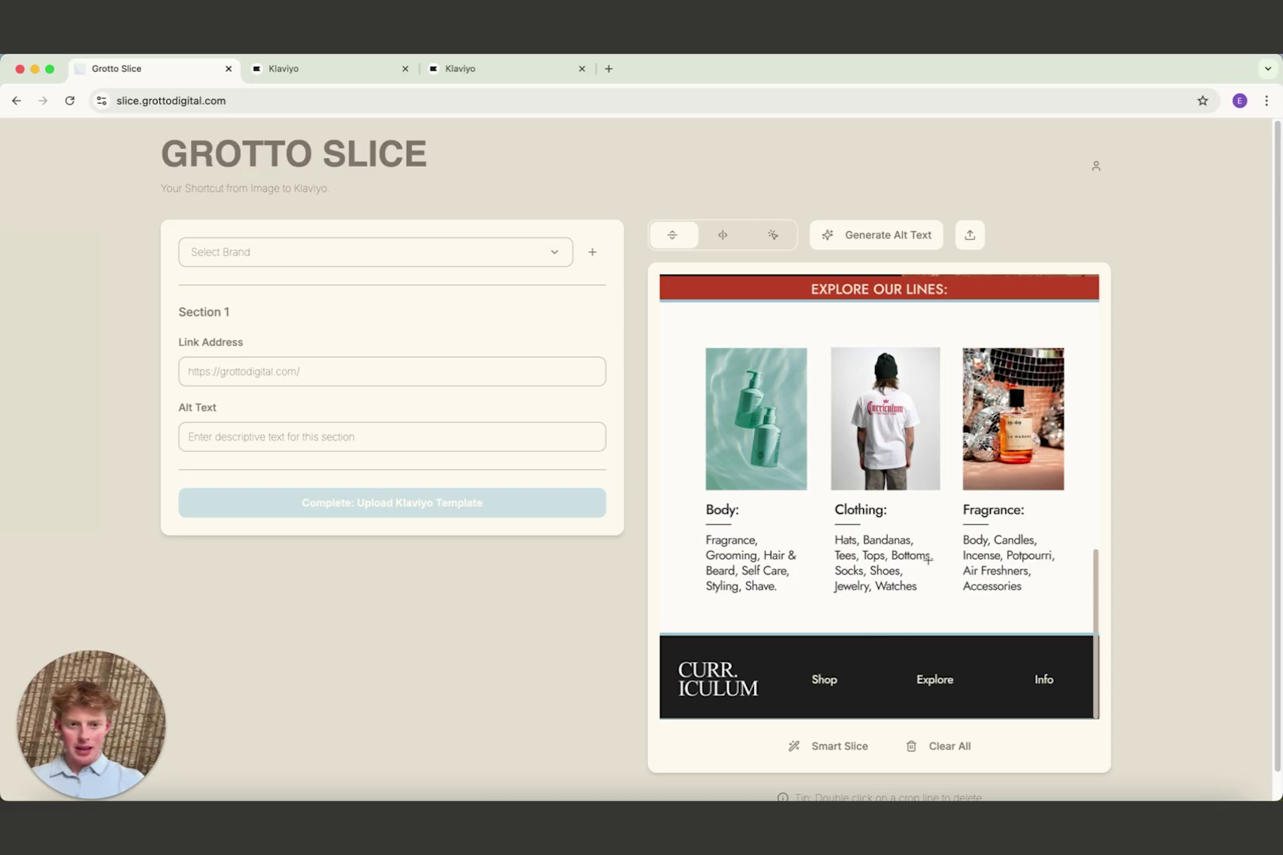
{"action": "scroll", "coordinate": [926, 563], "scroll_direction": "up", "scroll_amount": 1}
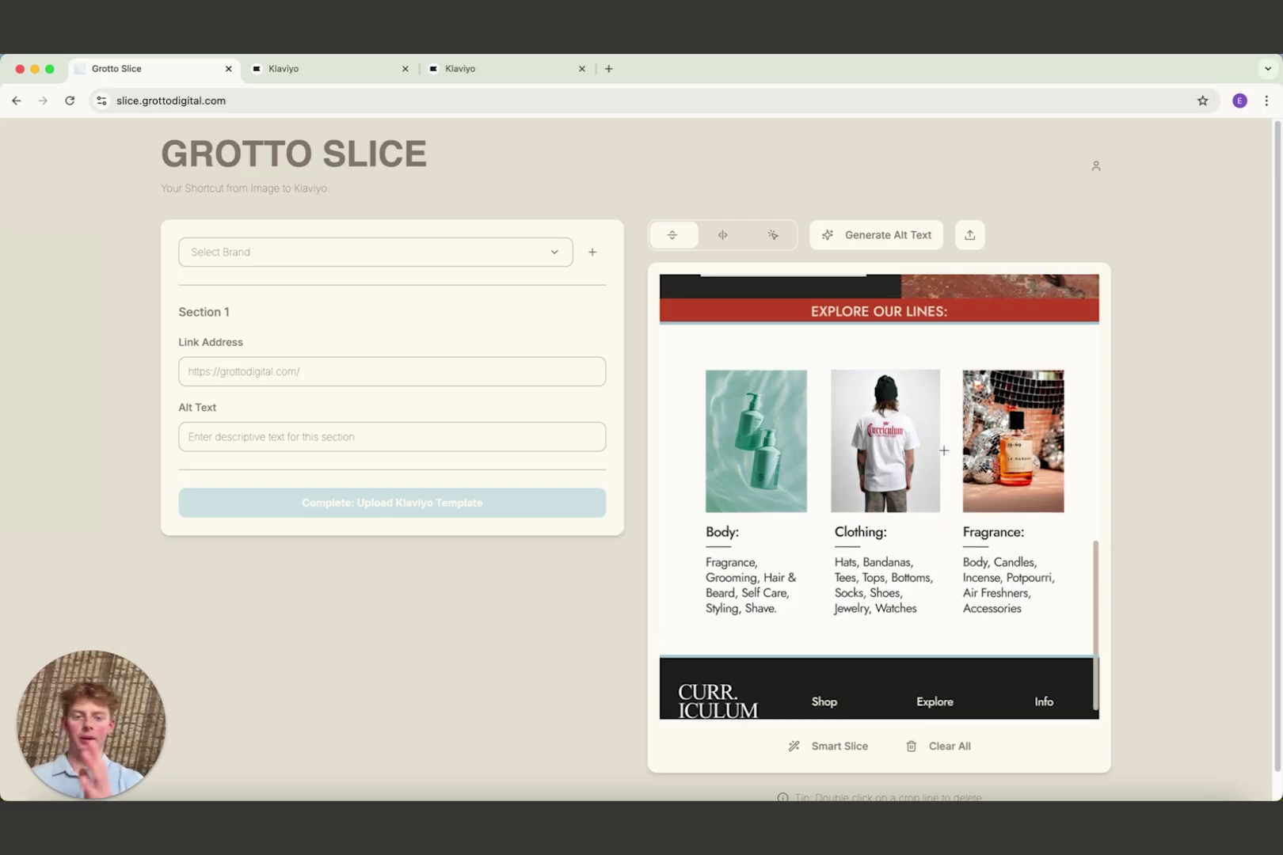
Add vertical cuts splitting the product row into Body, Clothing and Fragrance columns.
{"action": "left_click", "coordinate": [722, 236]}
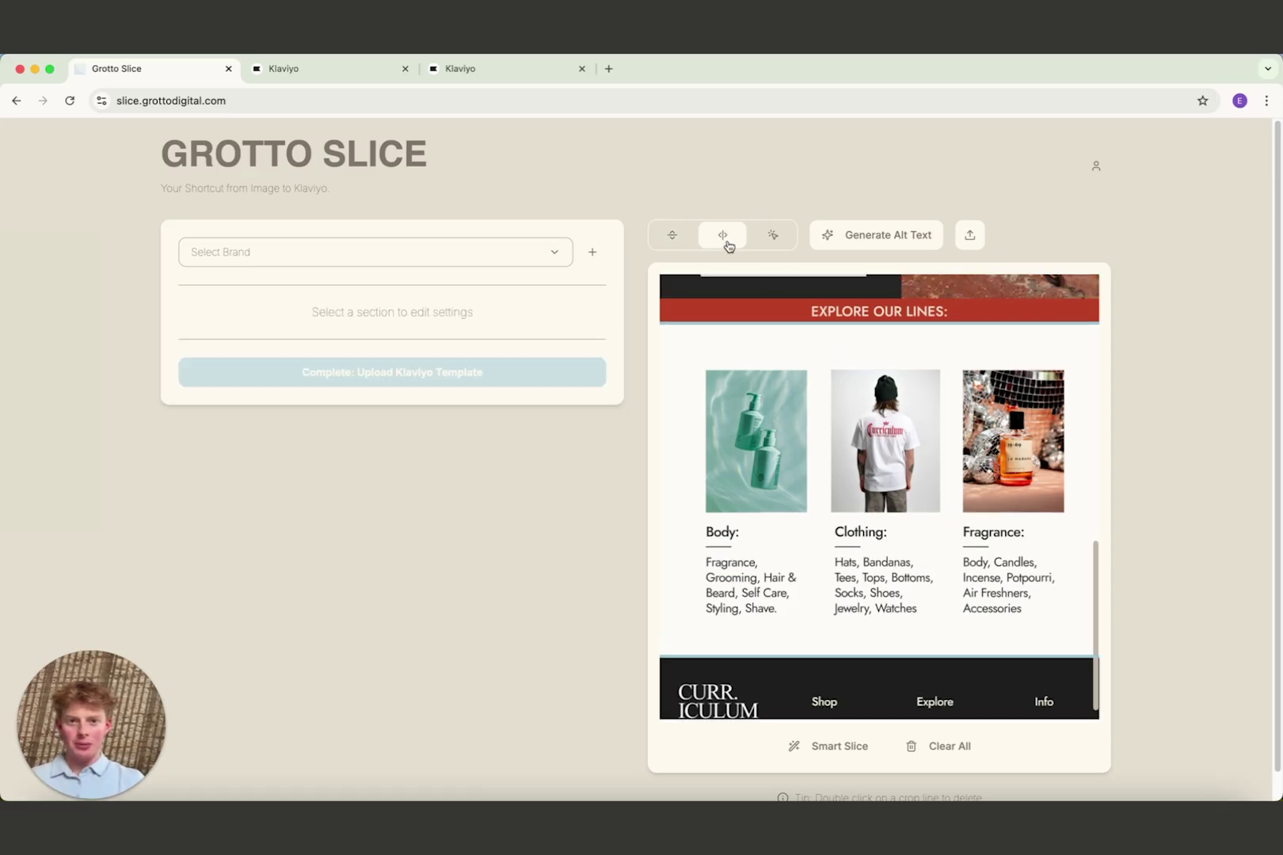
{"action": "left_click", "coordinate": [811, 428]}
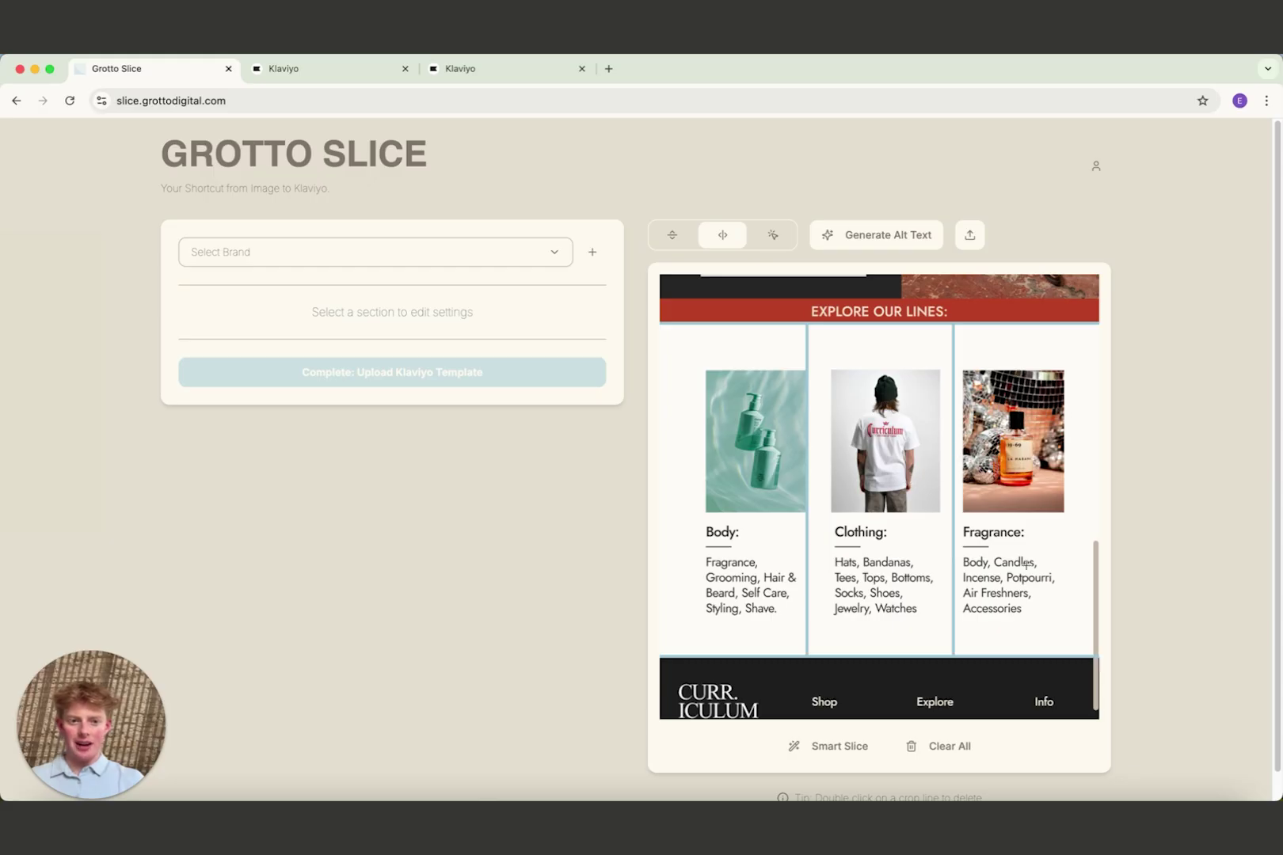
{"action": "scroll", "coordinate": [1039, 670], "scroll_direction": "up", "scroll_amount": 6}
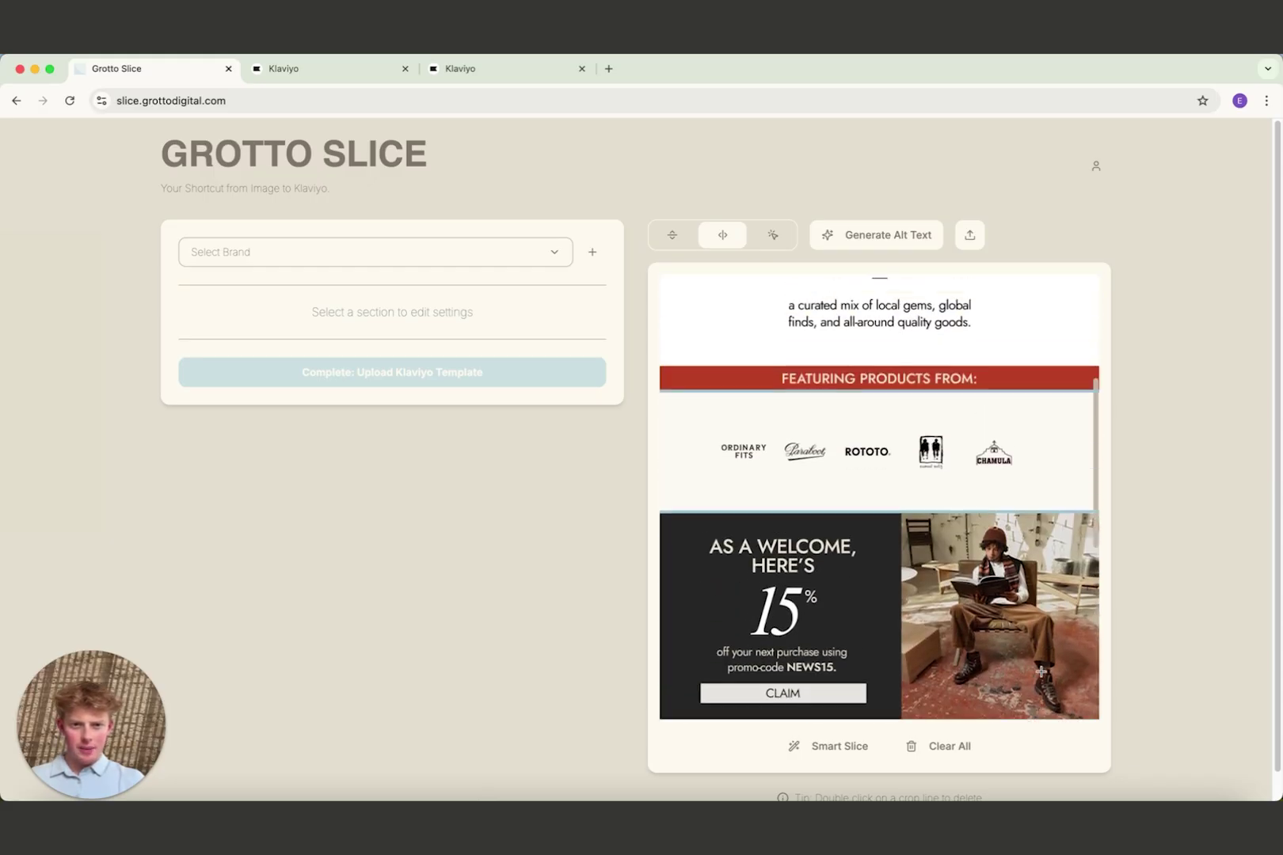
{"action": "scroll", "coordinate": [1039, 670], "scroll_direction": "up", "scroll_amount": 3}
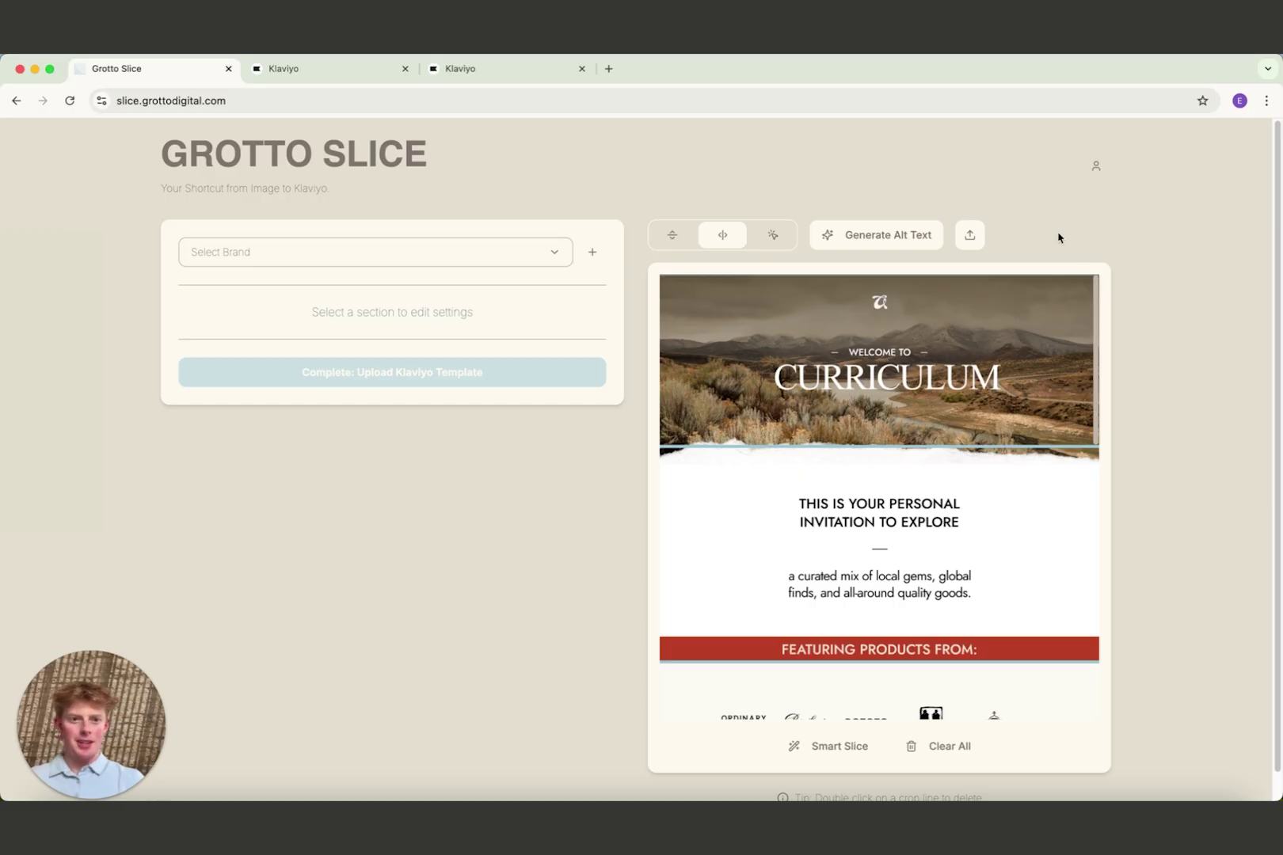
Generate AI alt text for all slices and review section 1's 'WELCOME TO CURRICULUM' text.
{"action": "left_click", "coordinate": [911, 247]}
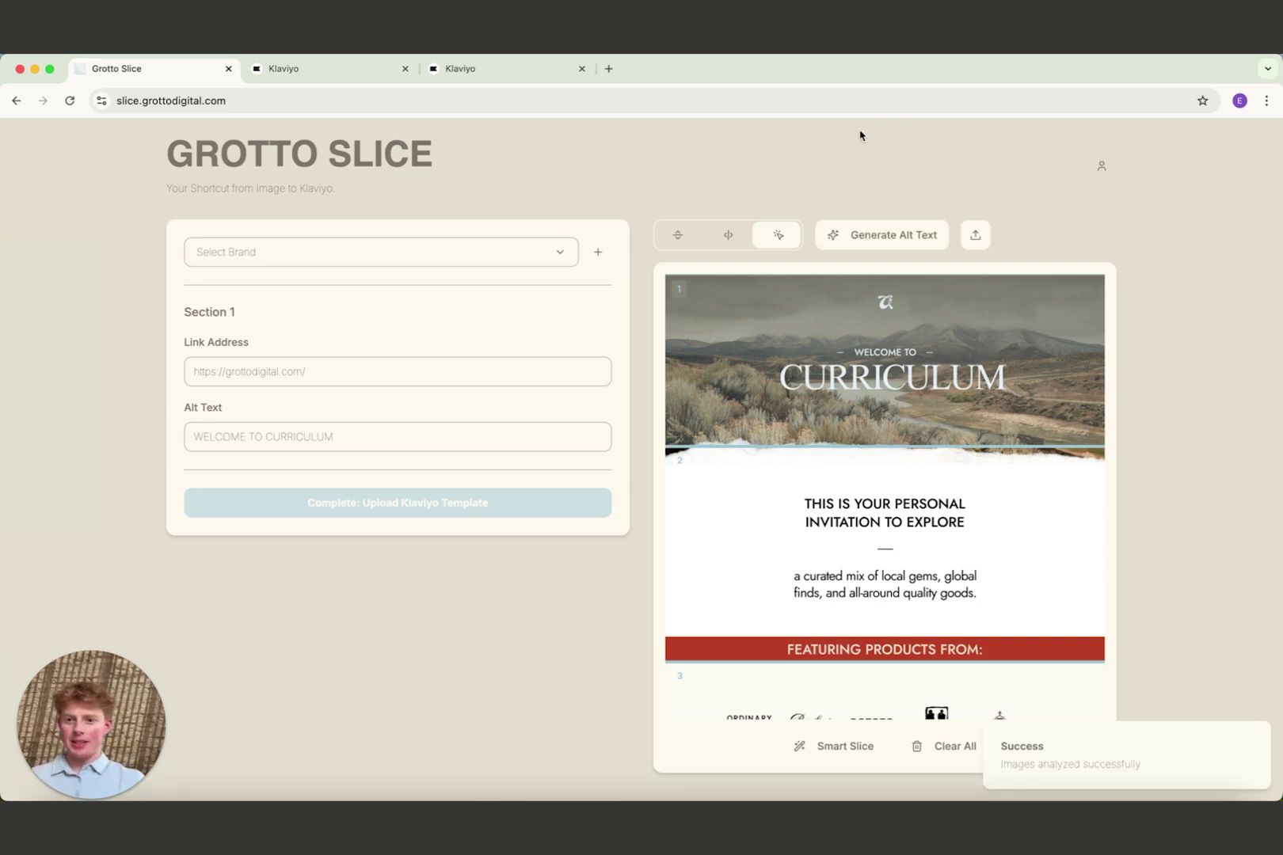
{"action": "triple_click", "coordinate": [269, 438]}
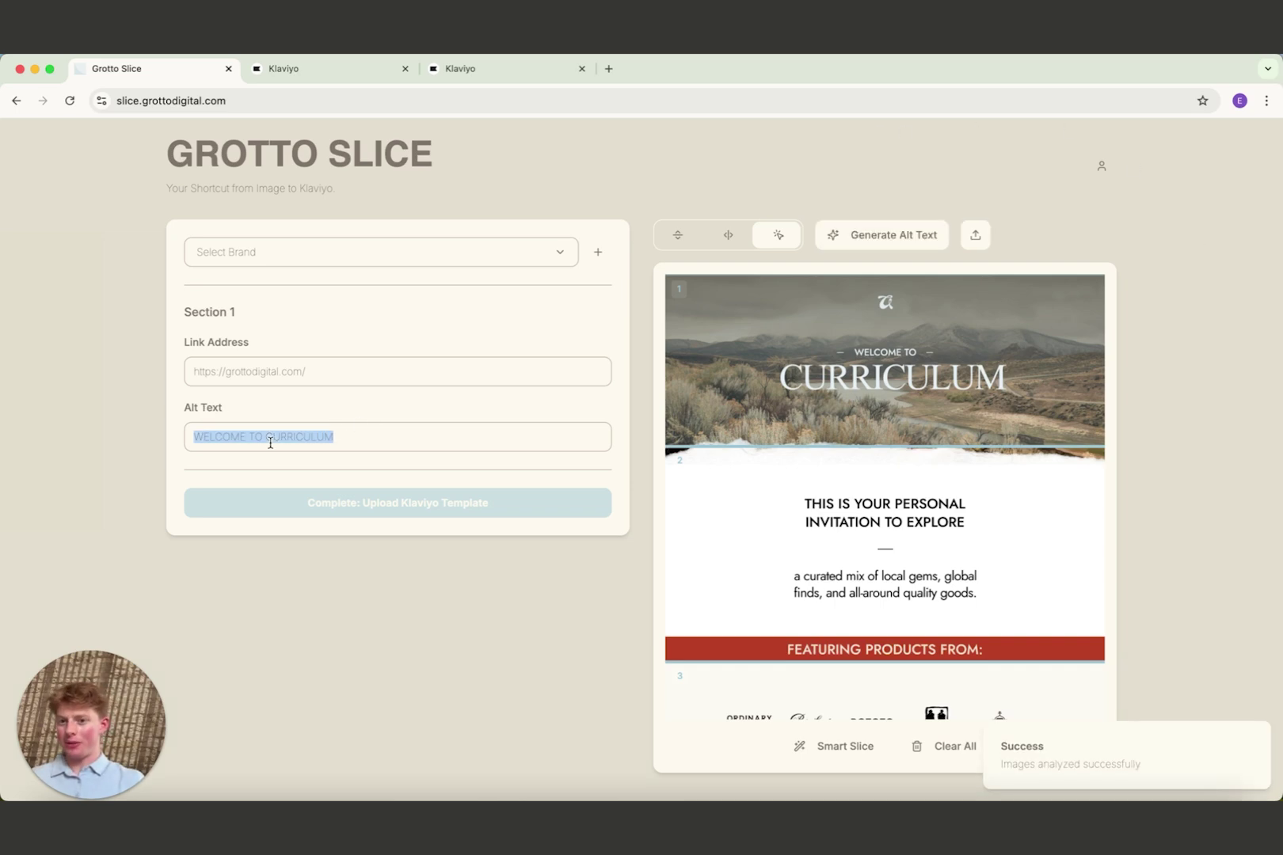
{"action": "left_click", "coordinate": [395, 441]}
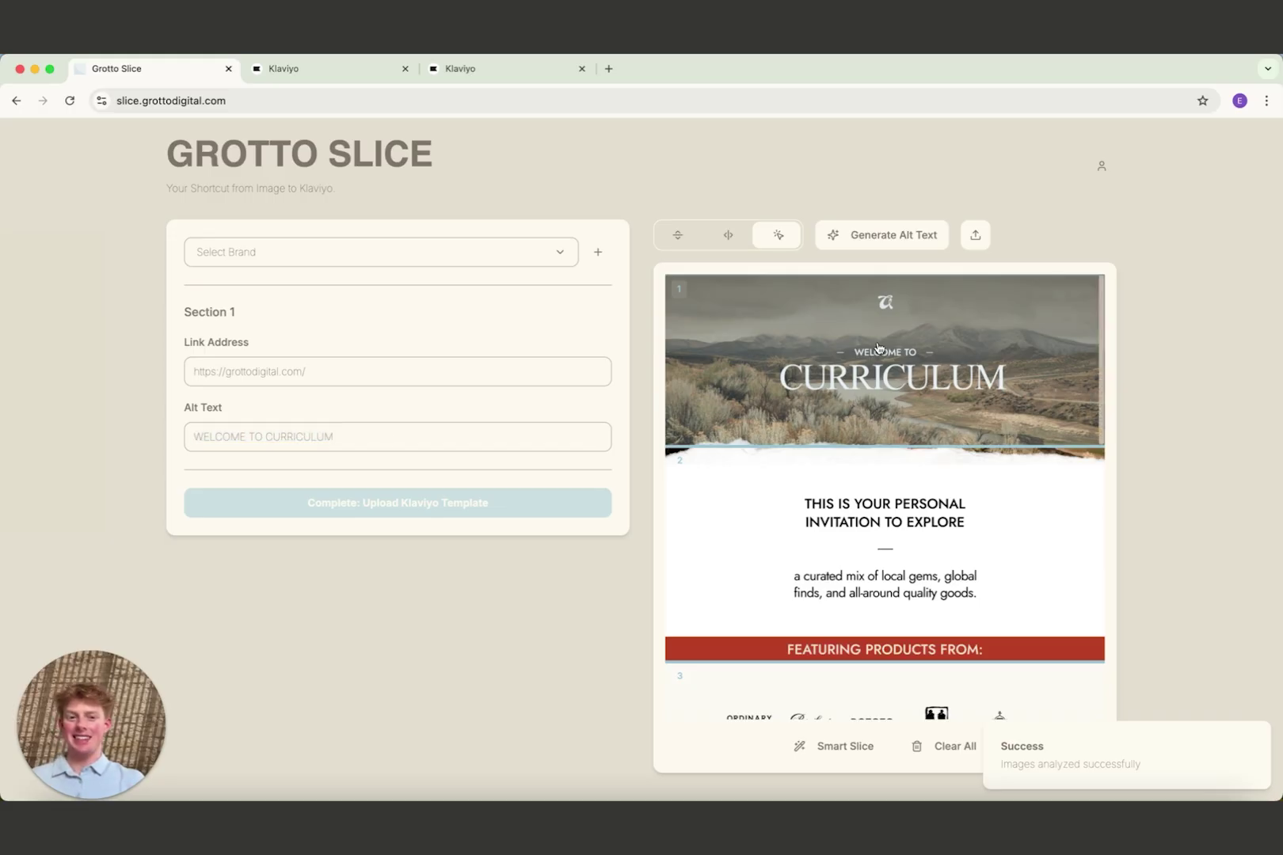
{"action": "scroll", "coordinate": [956, 414], "scroll_direction": "down", "scroll_amount": 10}
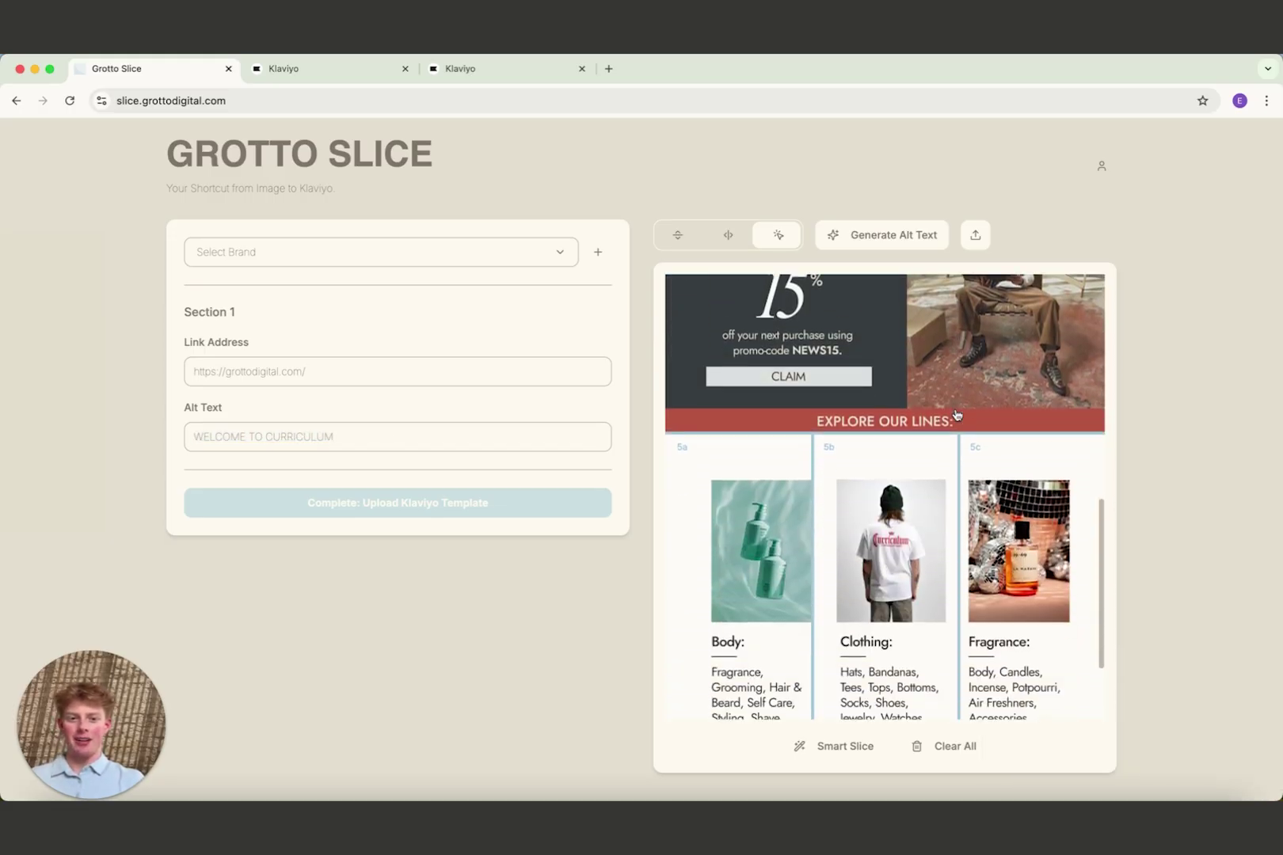
Select the Body column subsection 5a and focus its Link Address field.
{"action": "left_click", "coordinate": [758, 486]}
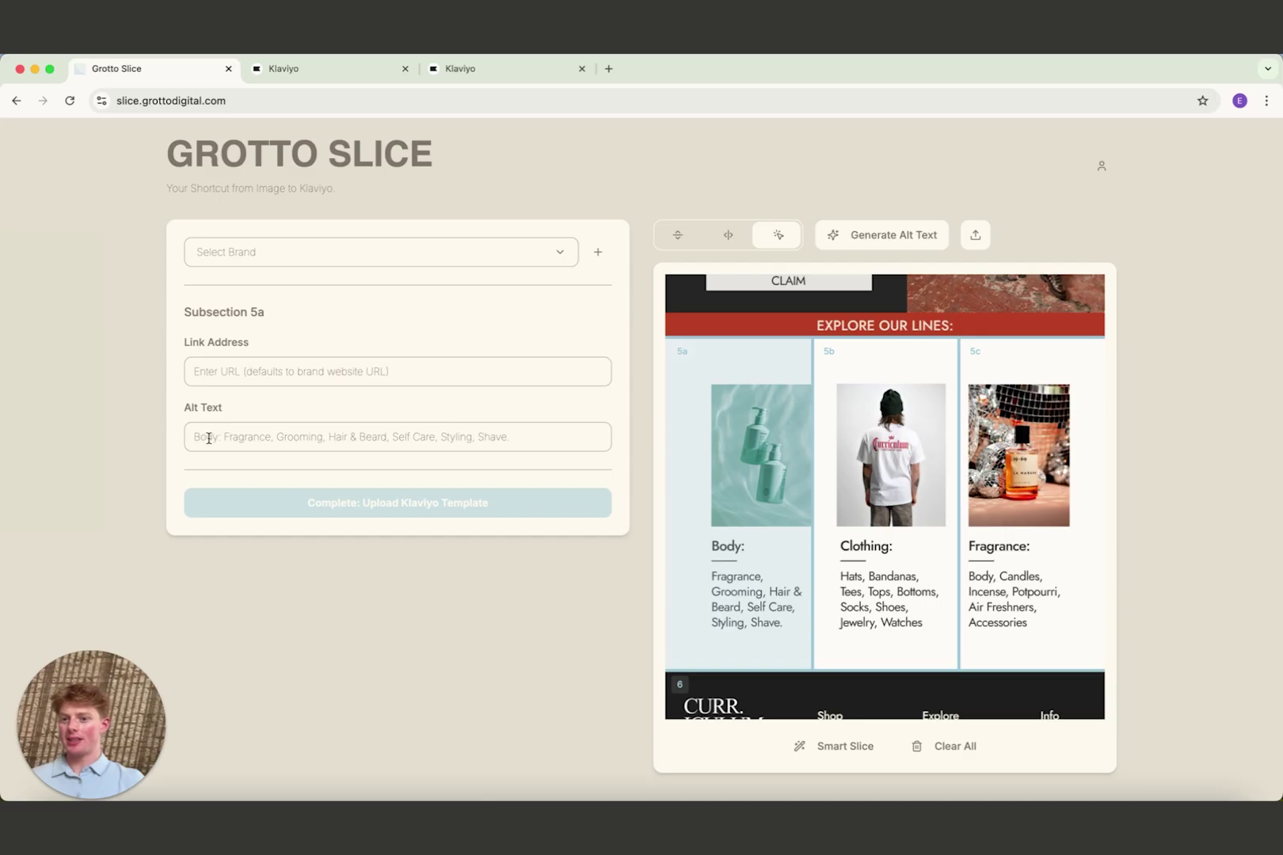
{"action": "scroll", "coordinate": [1022, 610], "scroll_direction": "up", "scroll_amount": 3}
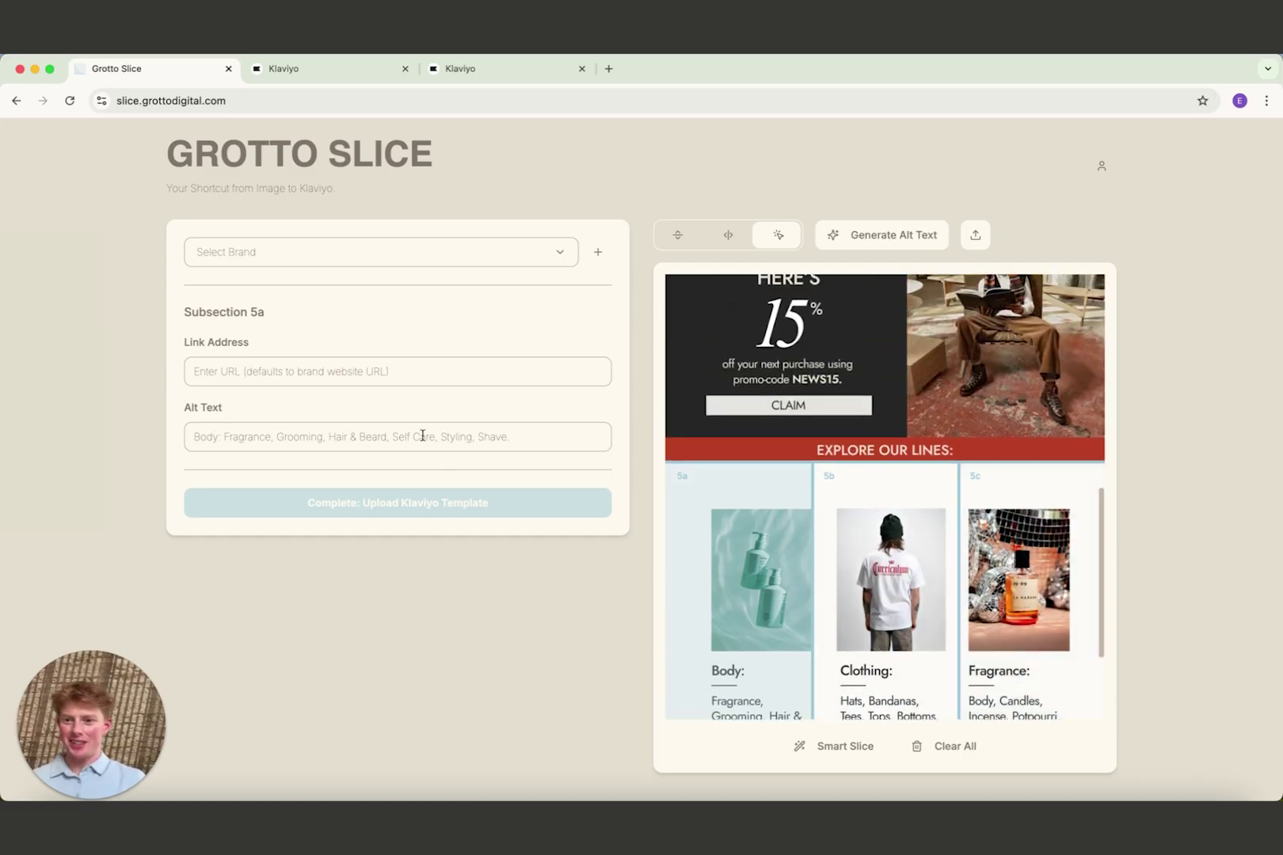
{"action": "left_click", "coordinate": [373, 372]}
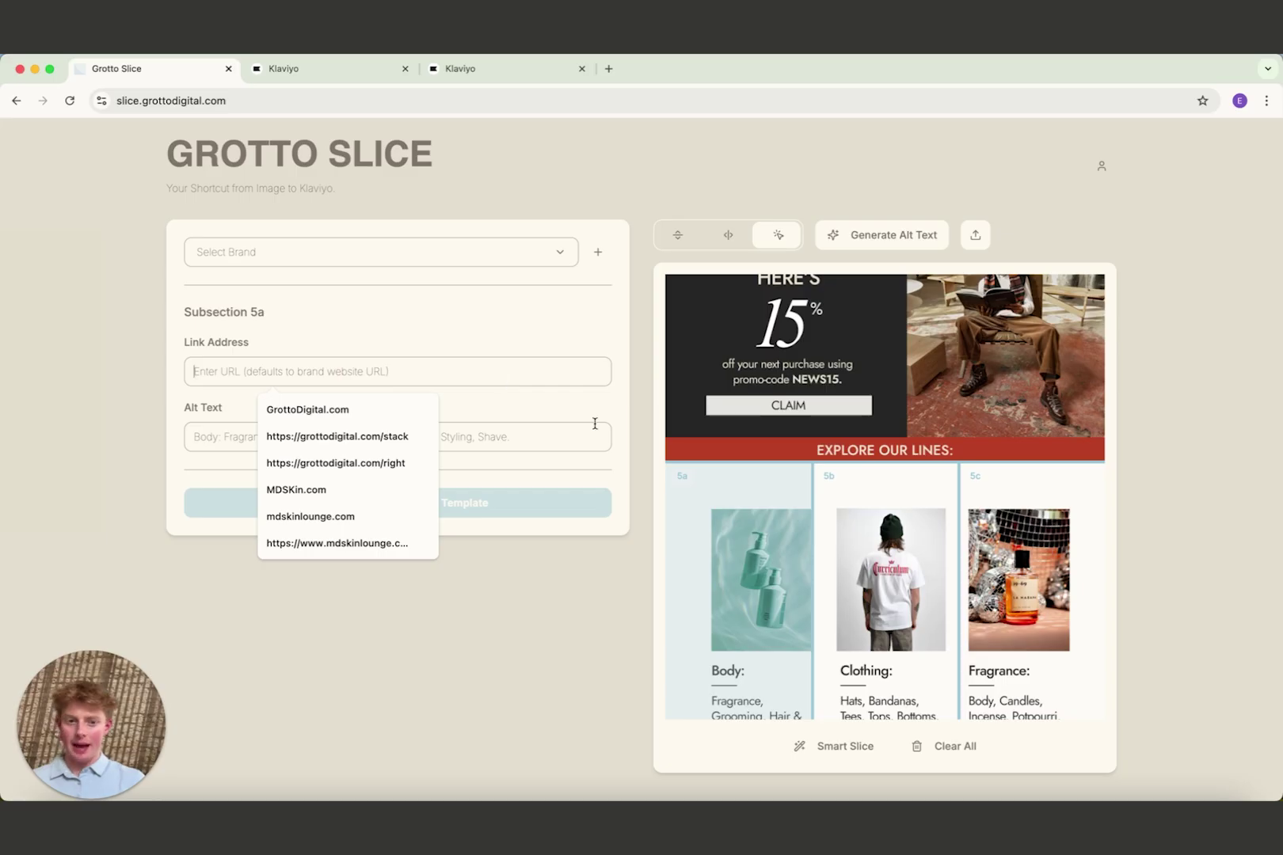
{"action": "scroll", "coordinate": [903, 475], "scroll_direction": "down", "scroll_amount": 3}
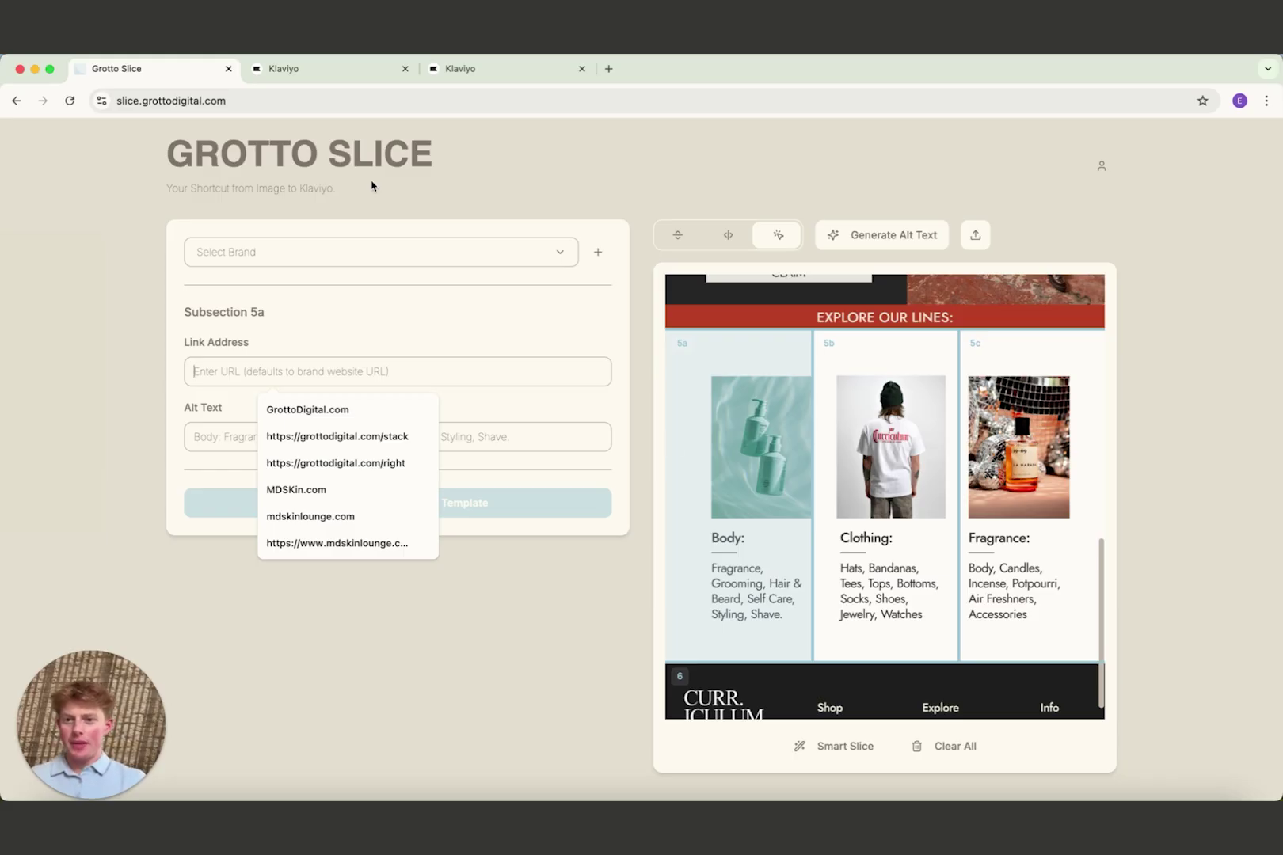
Choose Grotto Digital Account as the brand and link subsection 5a to grottodigital.com/body.
{"action": "left_click", "coordinate": [319, 258]}
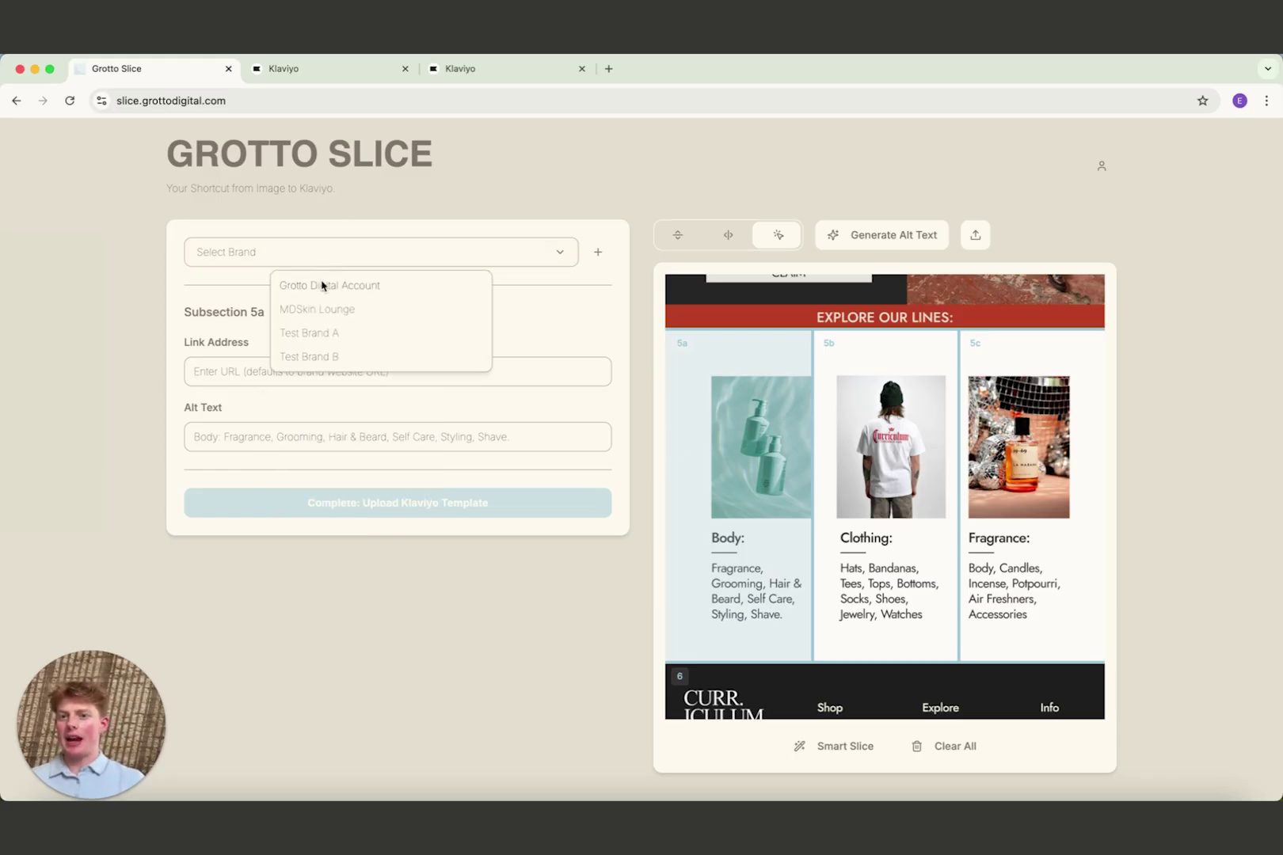
{"action": "left_click", "coordinate": [358, 286]}
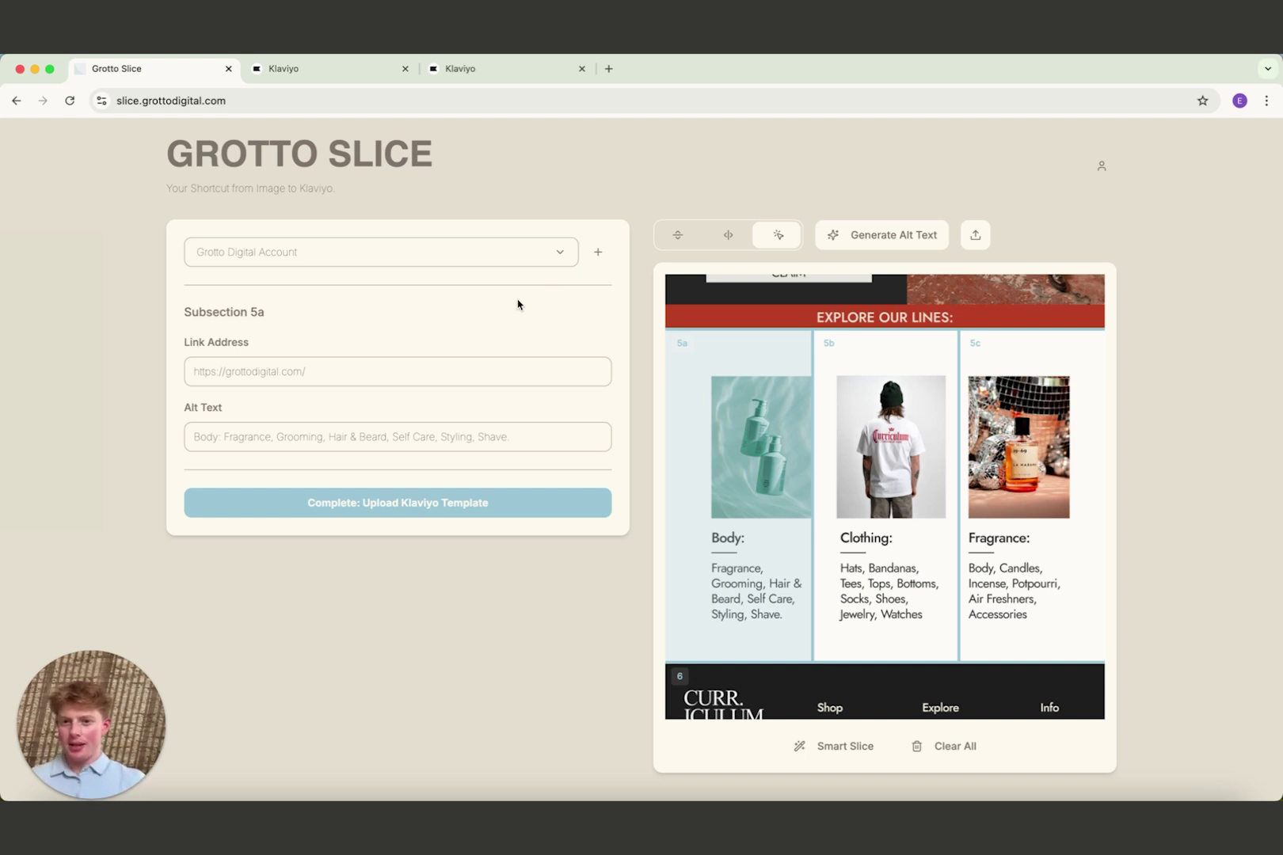
{"action": "triple_click", "coordinate": [325, 372]}
{"action": "left_click", "coordinate": [352, 375]}
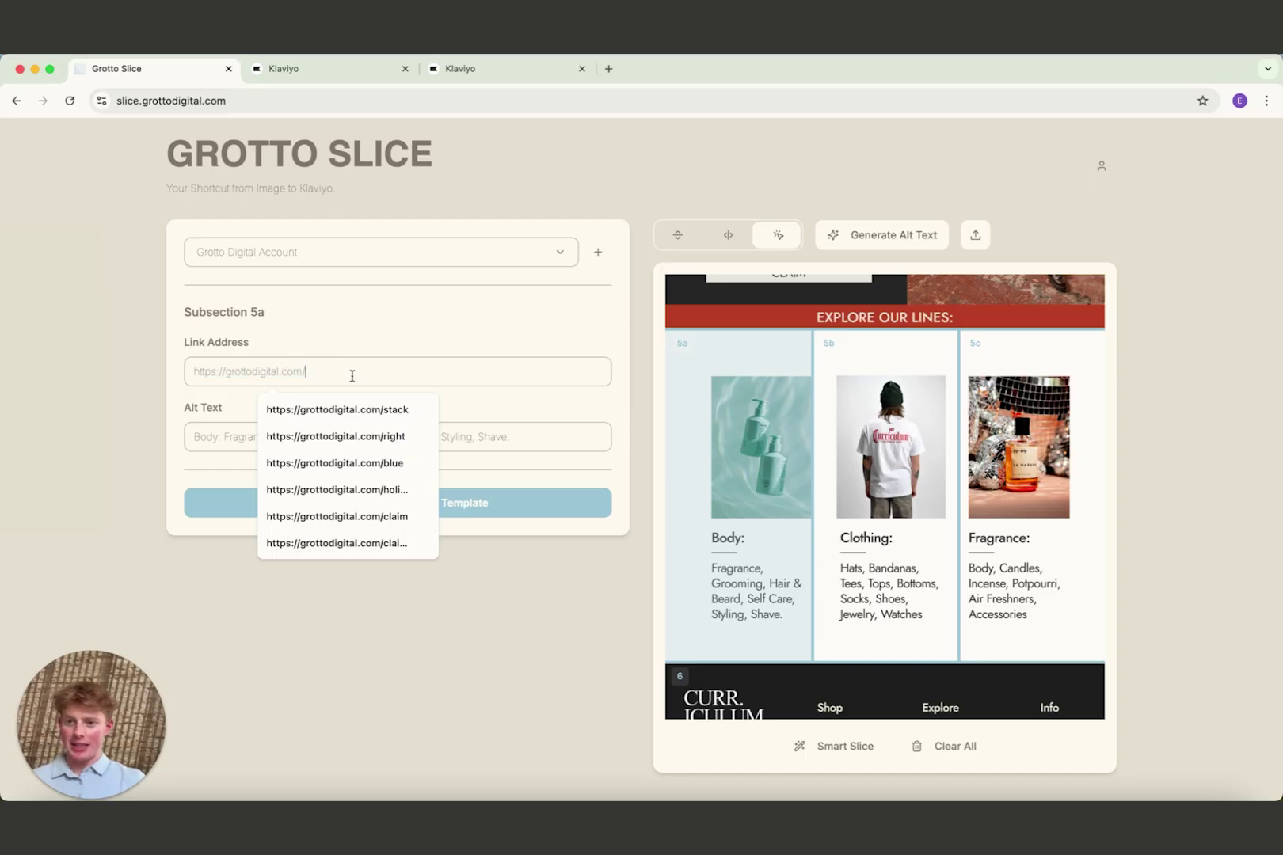
{"action": "triple_click", "coordinate": [366, 375]}
{"action": "left_click", "coordinate": [404, 372]}
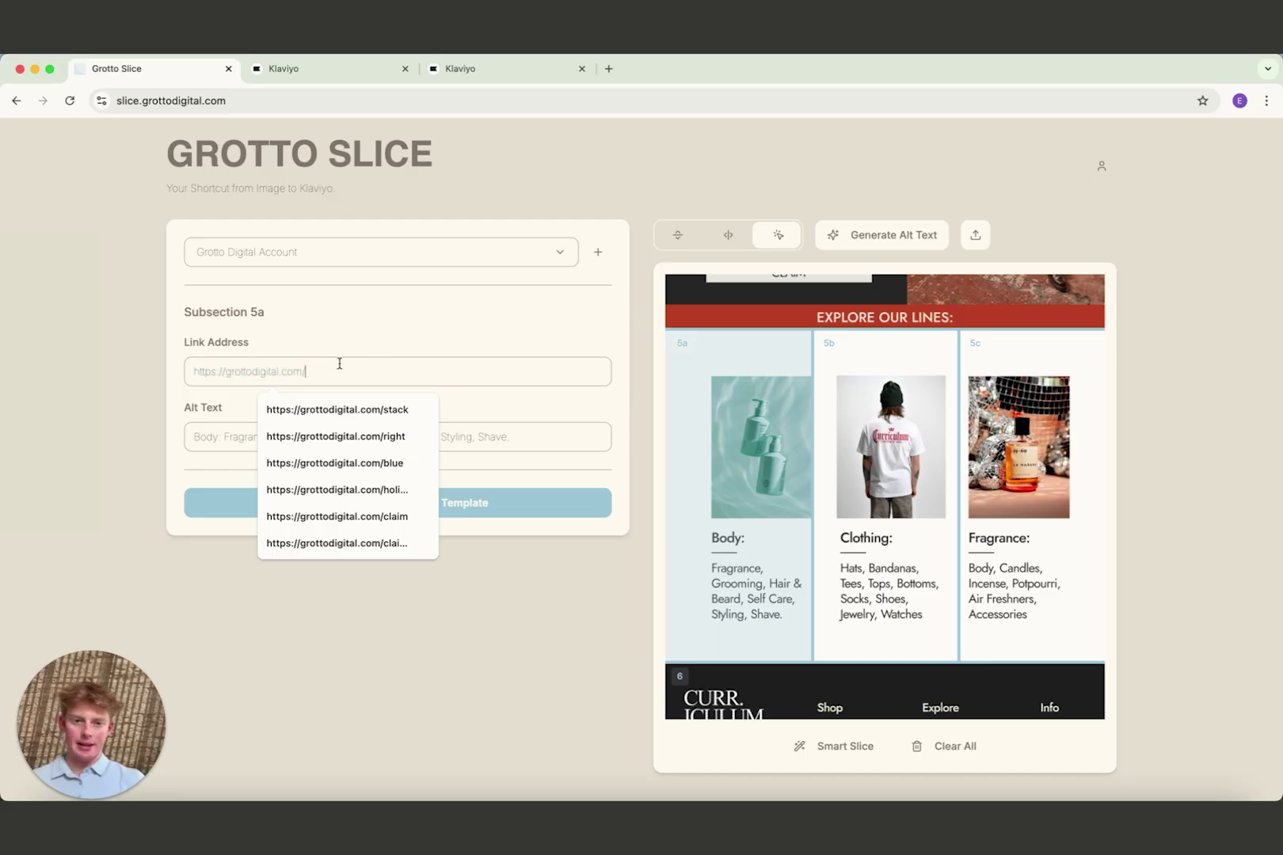
{"action": "type", "text": "body"}
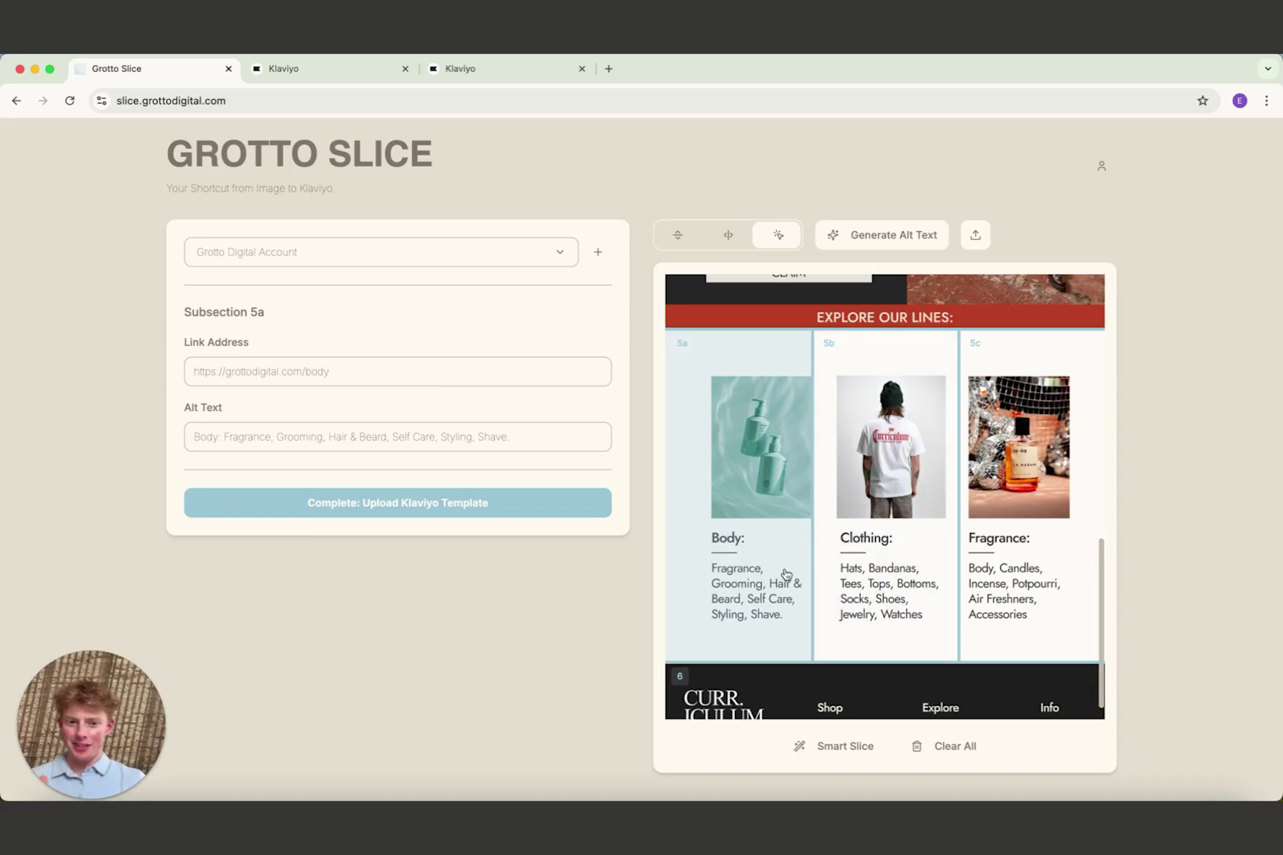
{"action": "scroll", "coordinate": [950, 594], "scroll_direction": "down", "scroll_amount": 1}
Link subsection 5b, the Clothing column, to grottodigital.com/clothing.
{"action": "left_click", "coordinate": [940, 584]}
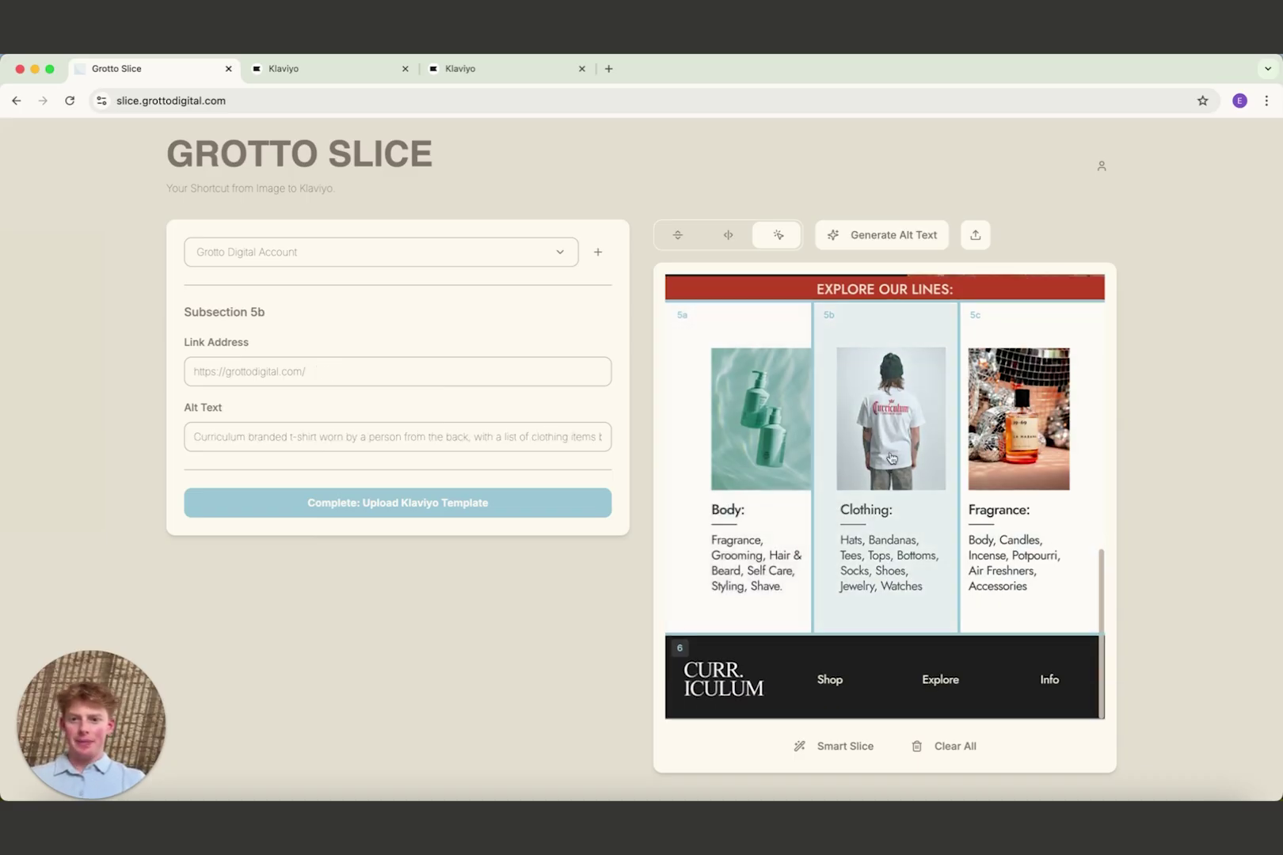
{"action": "left_click", "coordinate": [481, 382]}
{"action": "type", "text": "clothing"}
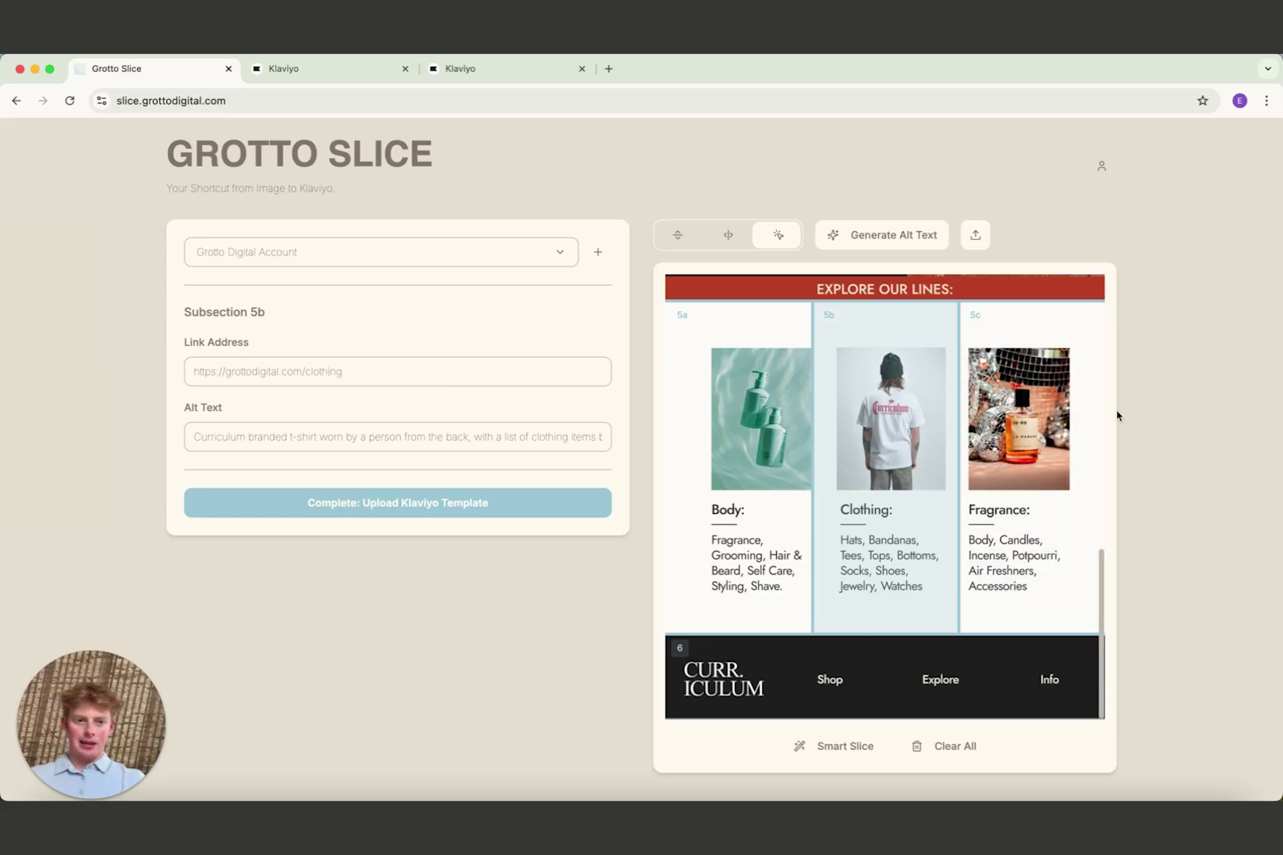
{"action": "scroll", "coordinate": [1053, 475], "scroll_direction": "up", "scroll_amount": 4}
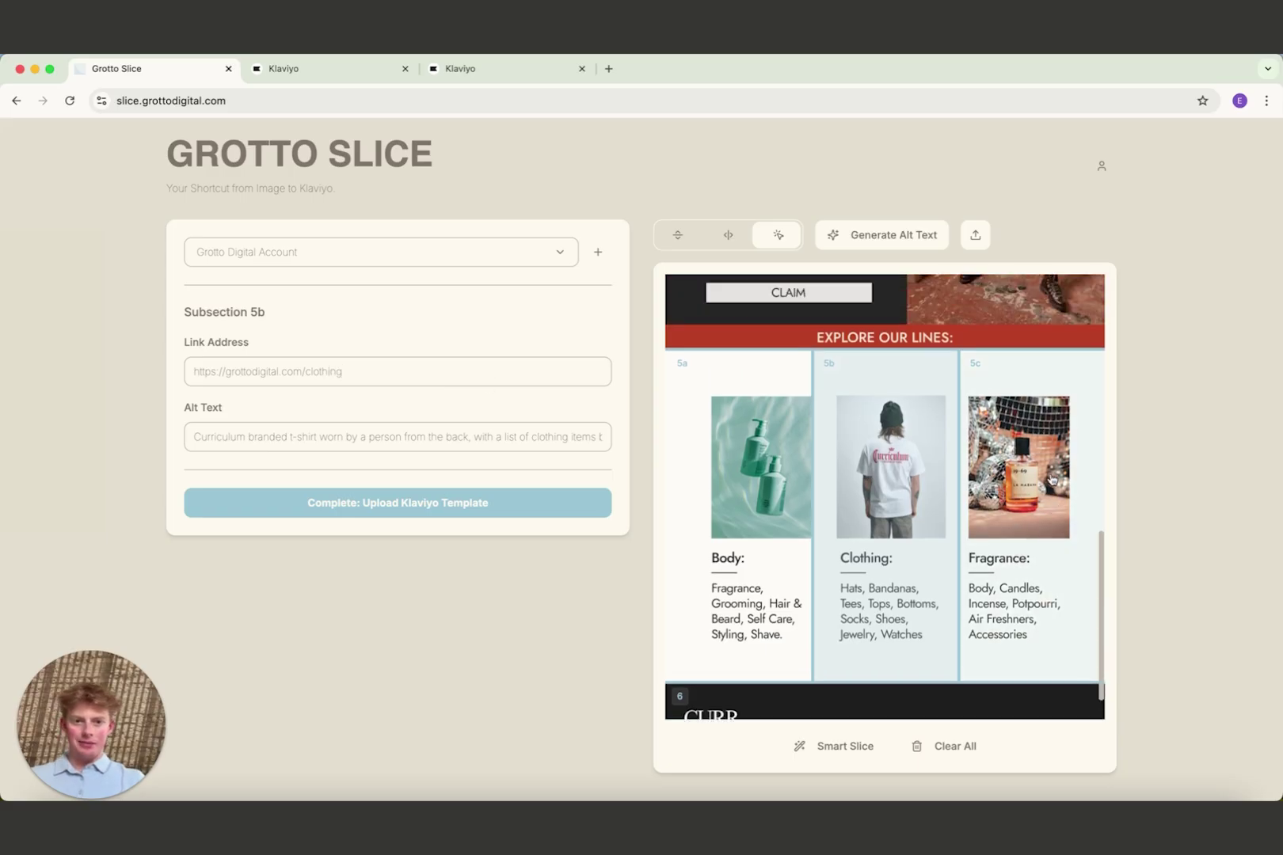
Link section 4, the welcome offer, to grottodigital.com/sale.
{"action": "left_click", "coordinate": [861, 371]}
{"action": "left_click", "coordinate": [431, 363]}
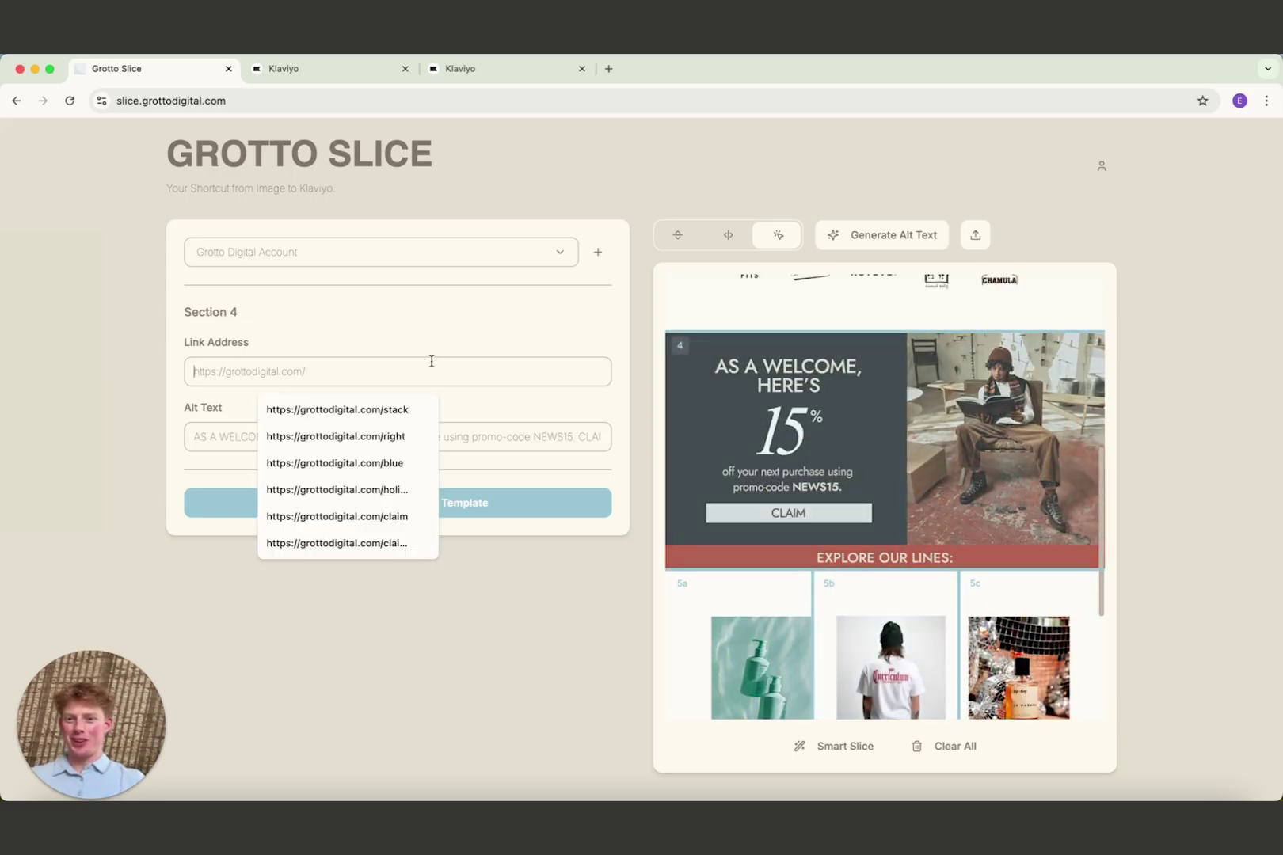
{"action": "type", "text": "sale"}
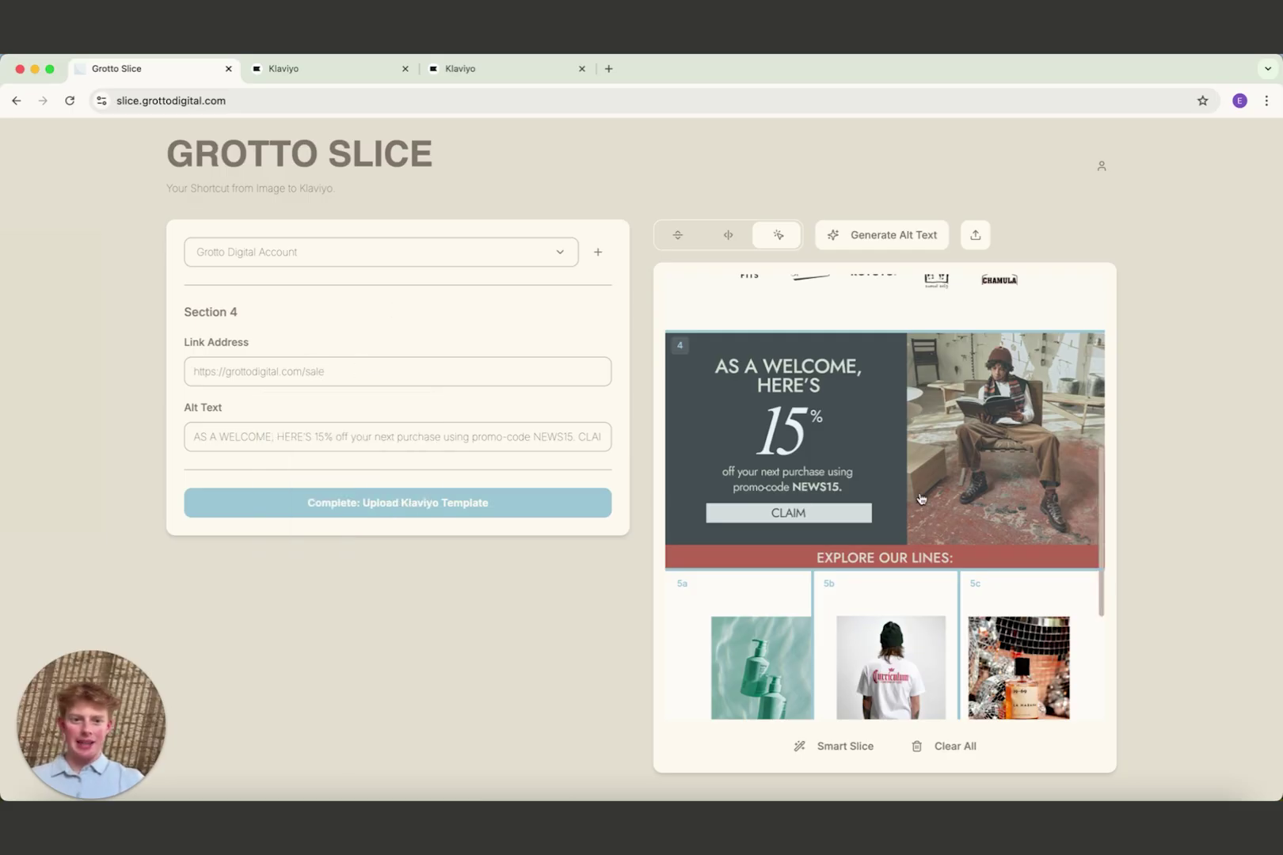
{"action": "scroll", "coordinate": [1054, 497], "scroll_direction": "down", "scroll_amount": 5}
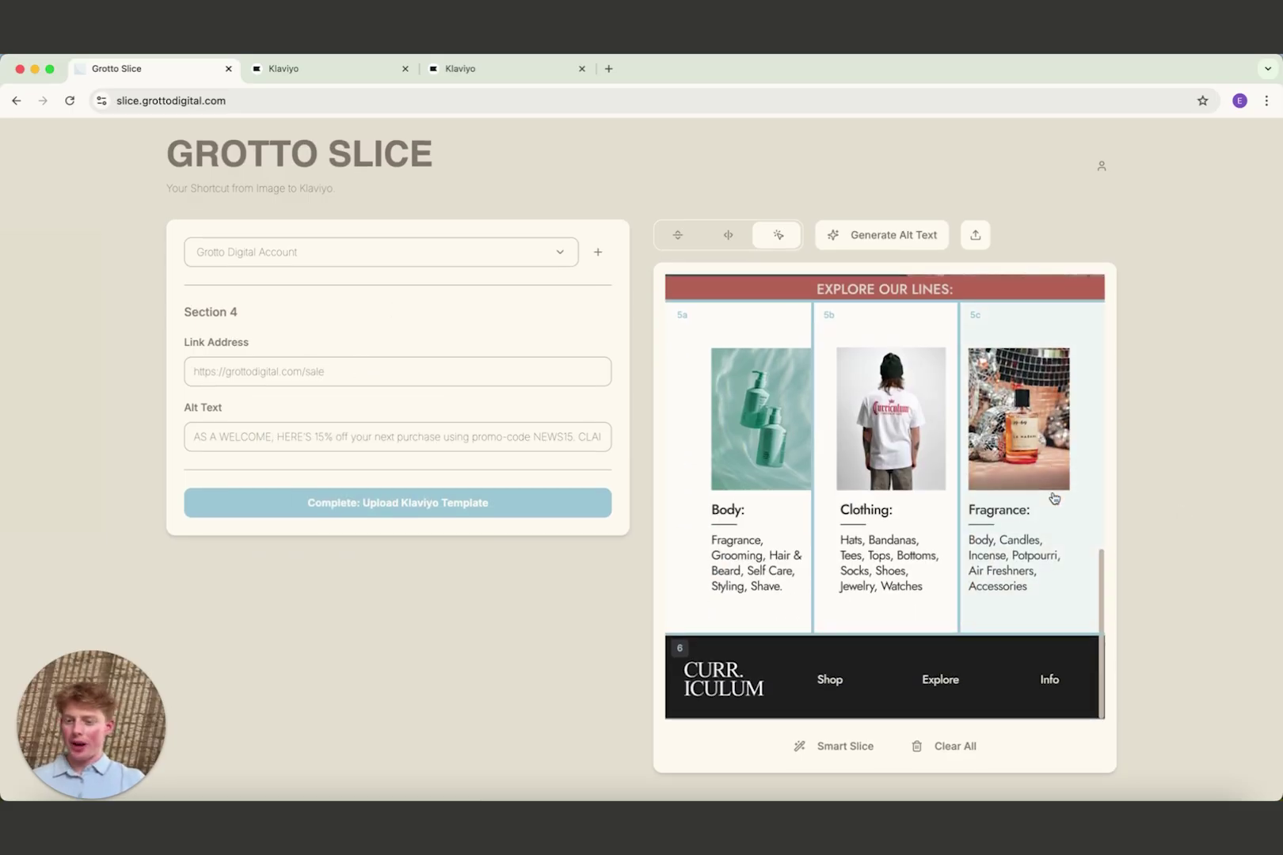
{"action": "scroll", "coordinate": [1054, 497], "scroll_direction": "up", "scroll_amount": 15}
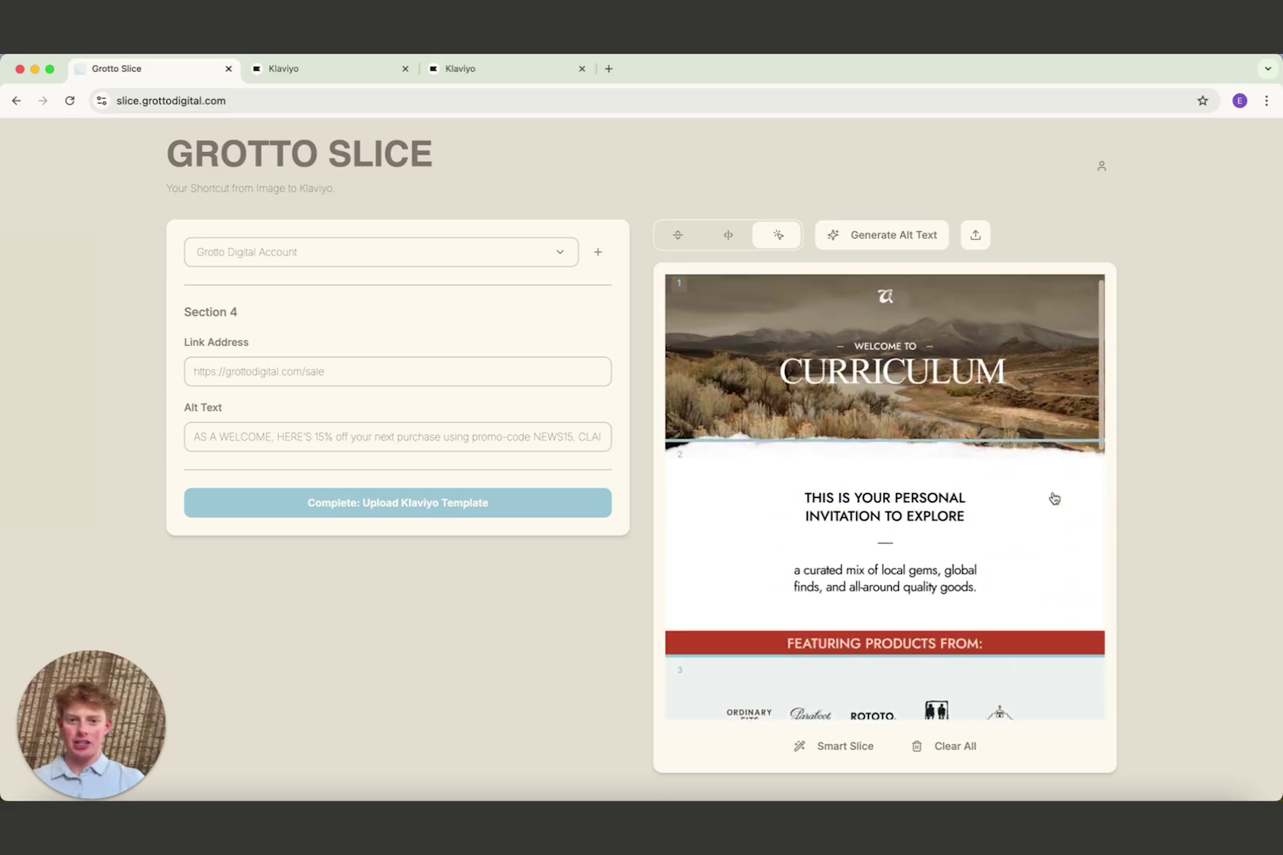
Upload the sliced Curriculum email as a Klaviyo template and wait for the success confirmation.
{"action": "left_click", "coordinate": [501, 507]}
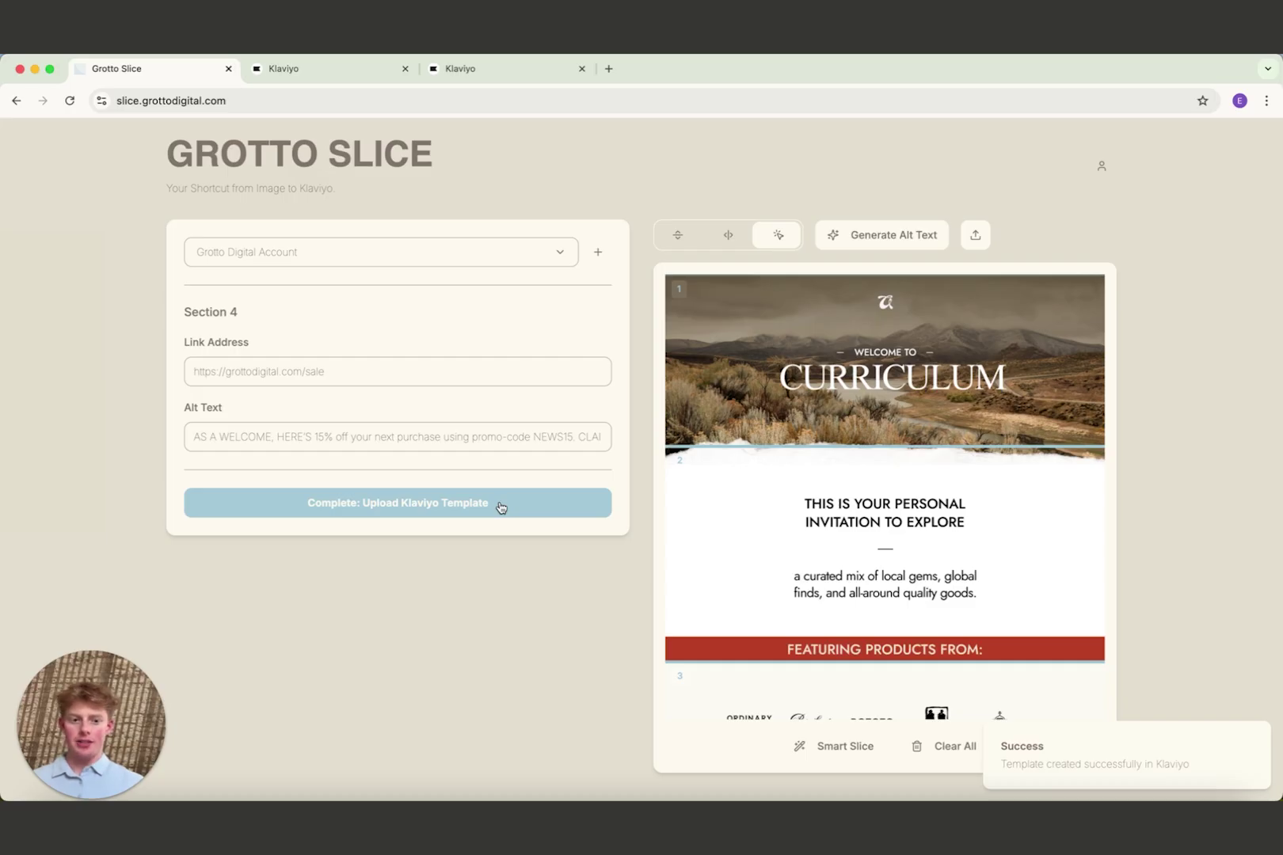
{"action": "mouse_move", "coordinate": [1045, 767]}
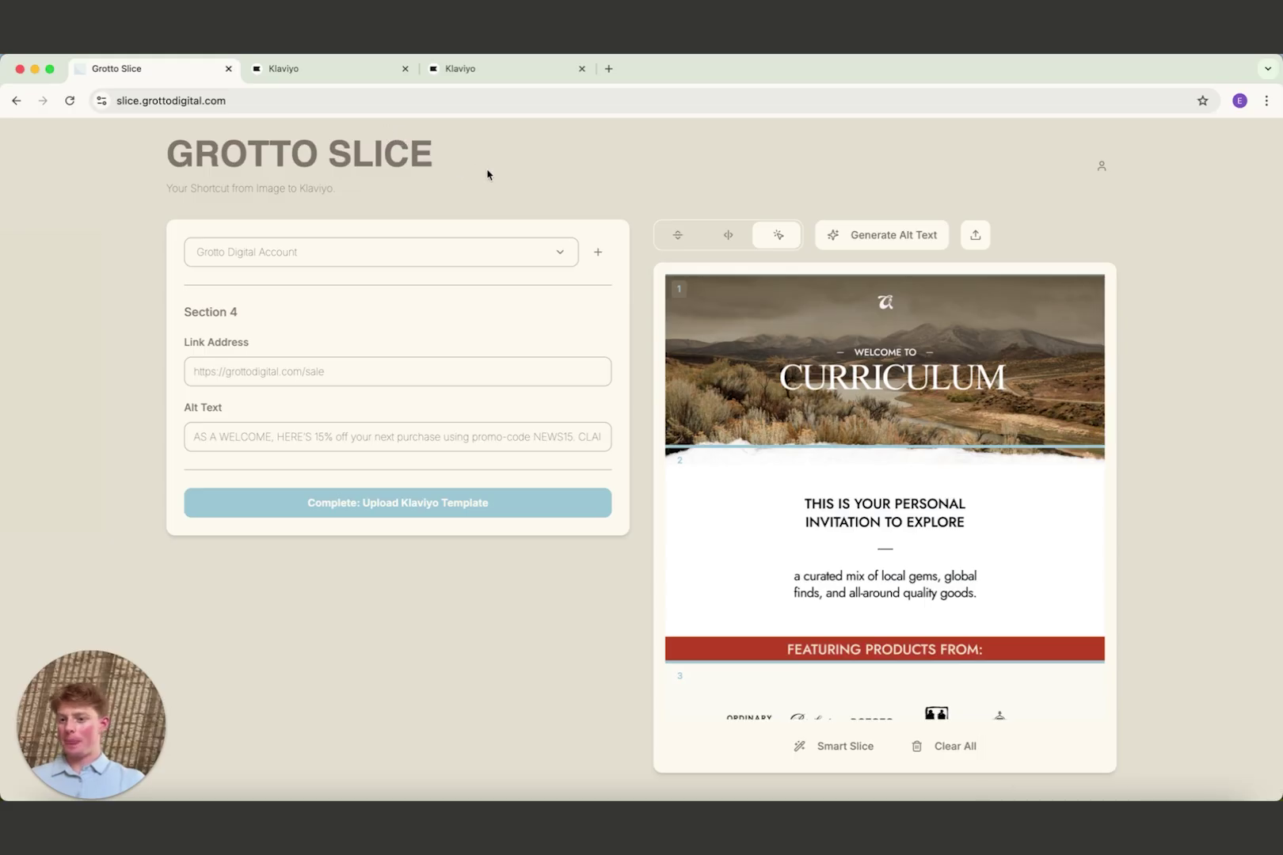
Apply the new Curriculum template from the gallery to the Klaviyo campaign email.
{"action": "left_click", "coordinate": [352, 72]}
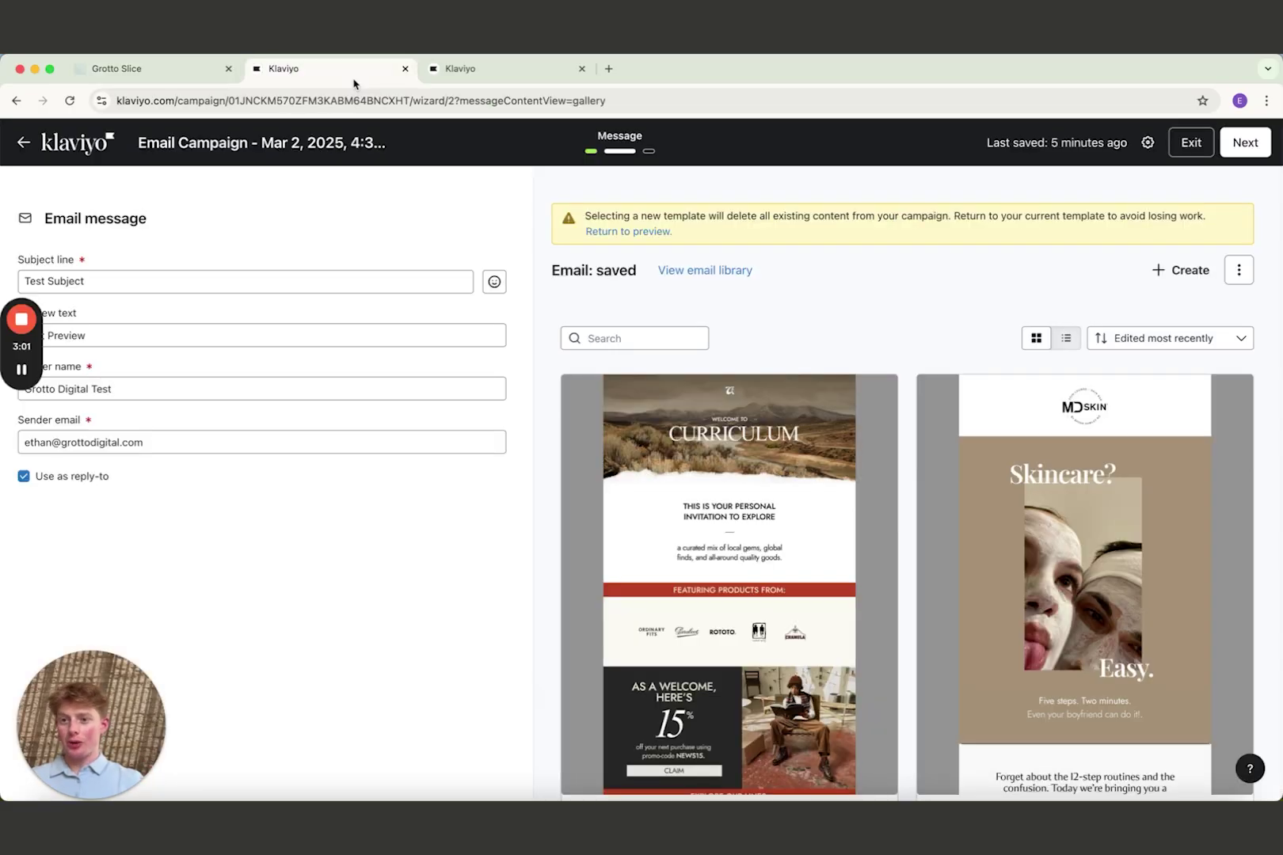
{"action": "scroll", "coordinate": [799, 396], "scroll_direction": "down", "scroll_amount": 3}
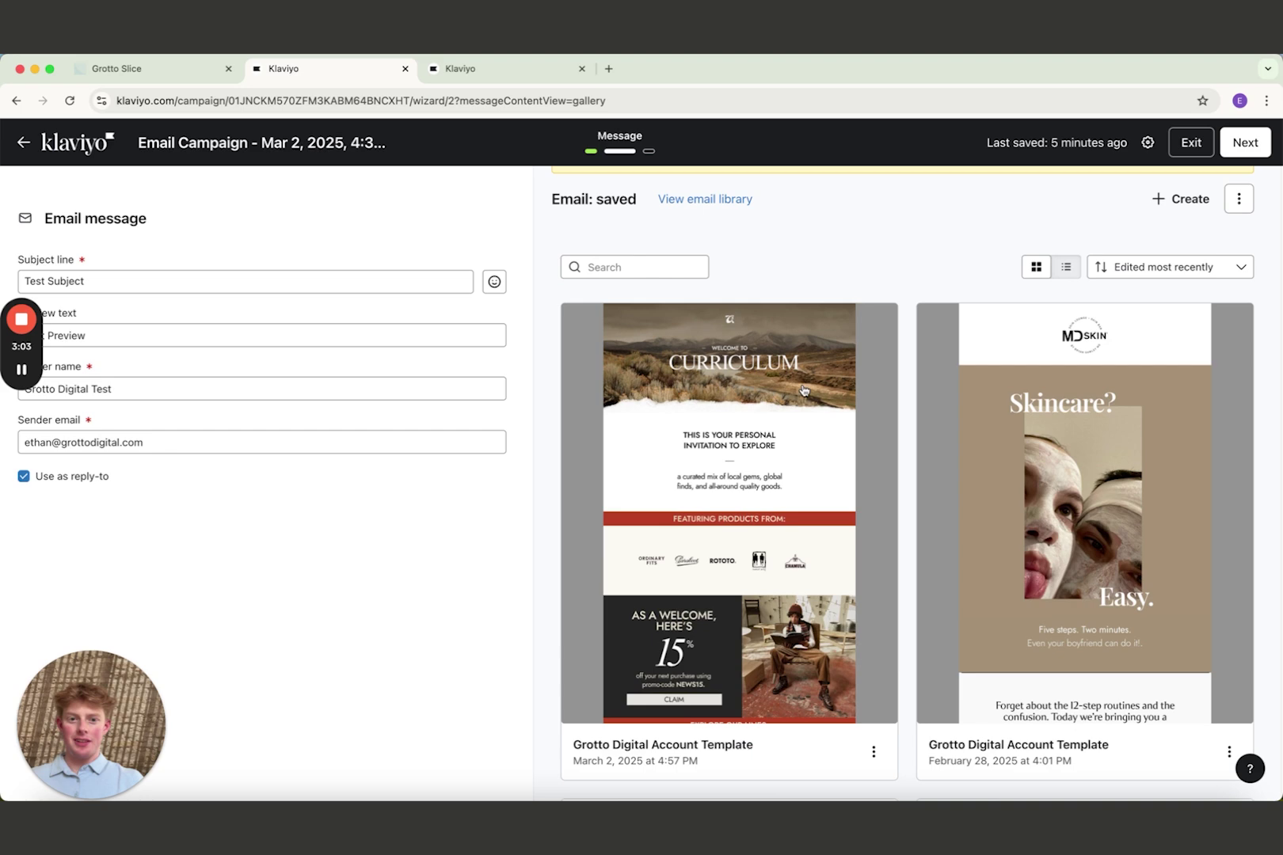
{"action": "scroll", "coordinate": [796, 472], "scroll_direction": "up", "scroll_amount": 1}
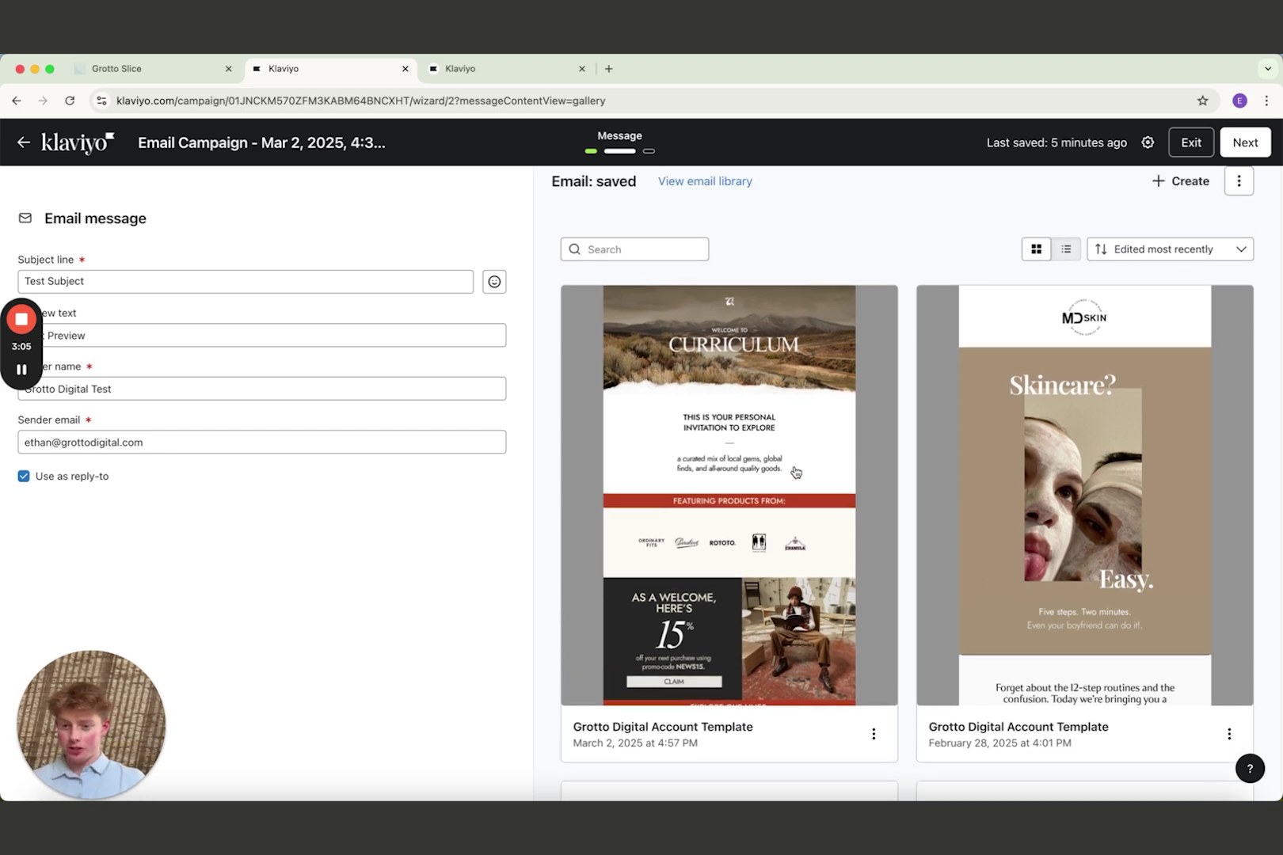
{"action": "left_click", "coordinate": [760, 436]}
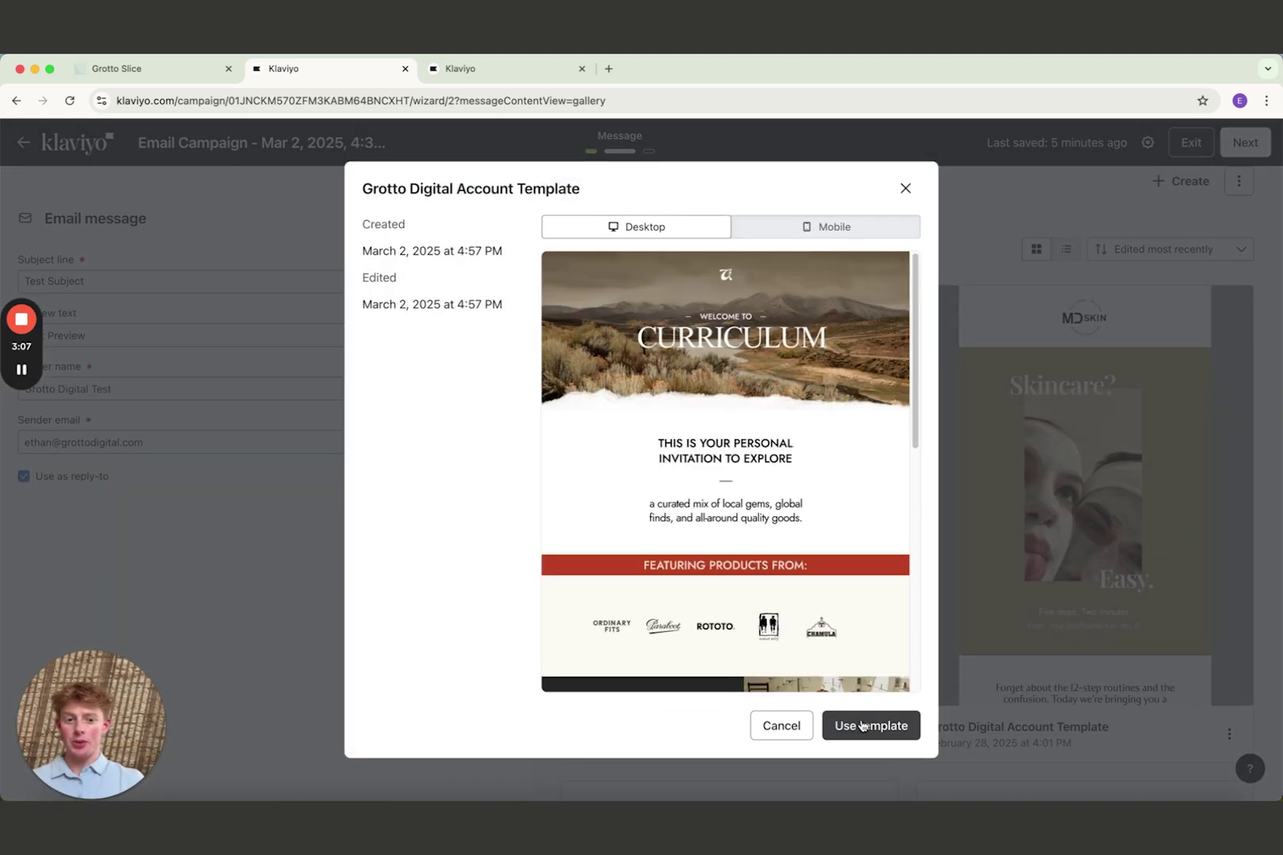
{"action": "left_click", "coordinate": [863, 725]}
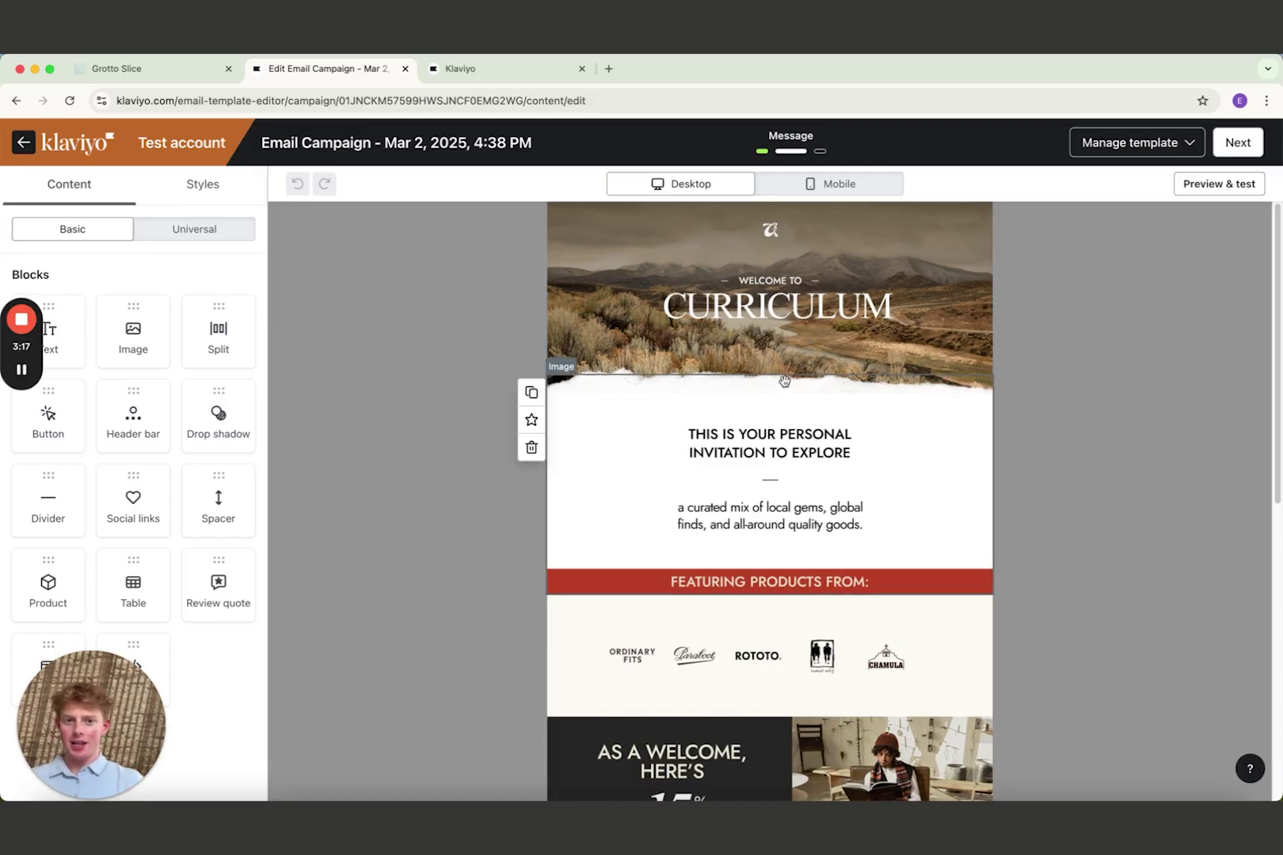
Check the header and Body column images' alt text and link, grottodigital.com/body.
{"action": "left_click", "coordinate": [758, 332]}
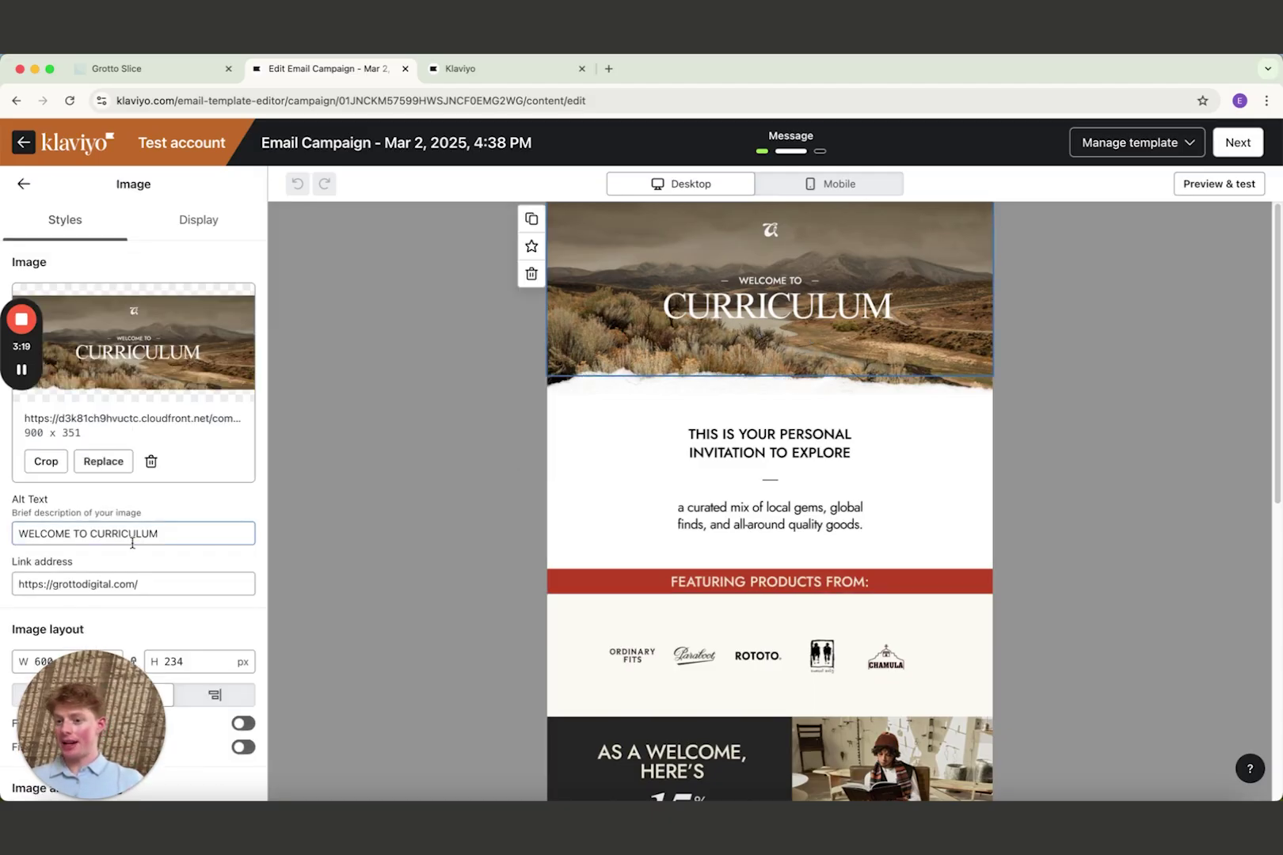
{"action": "scroll", "coordinate": [753, 543], "scroll_direction": "down", "scroll_amount": 7}
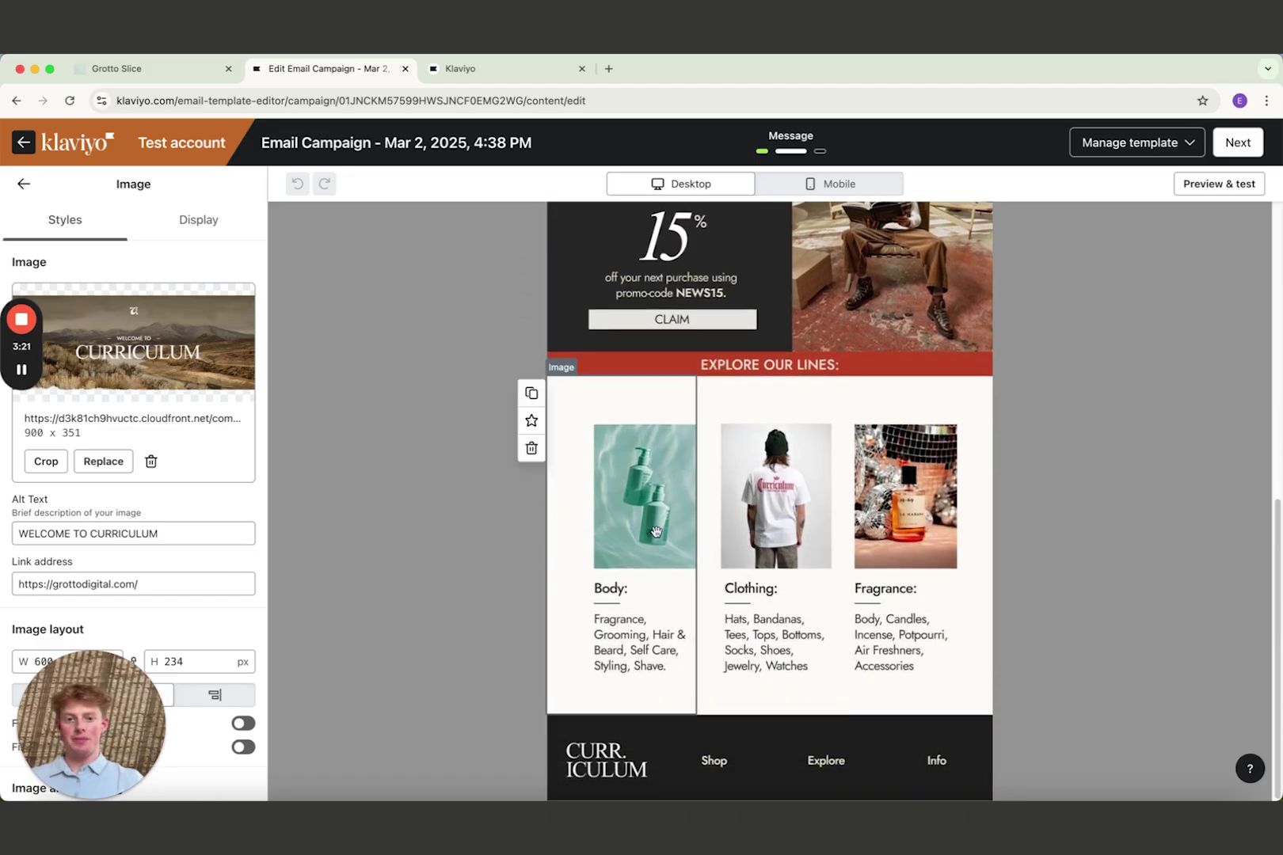
{"action": "left_click", "coordinate": [641, 507]}
{"action": "left_click", "coordinate": [144, 582]}
{"action": "key", "text": "super+a"}
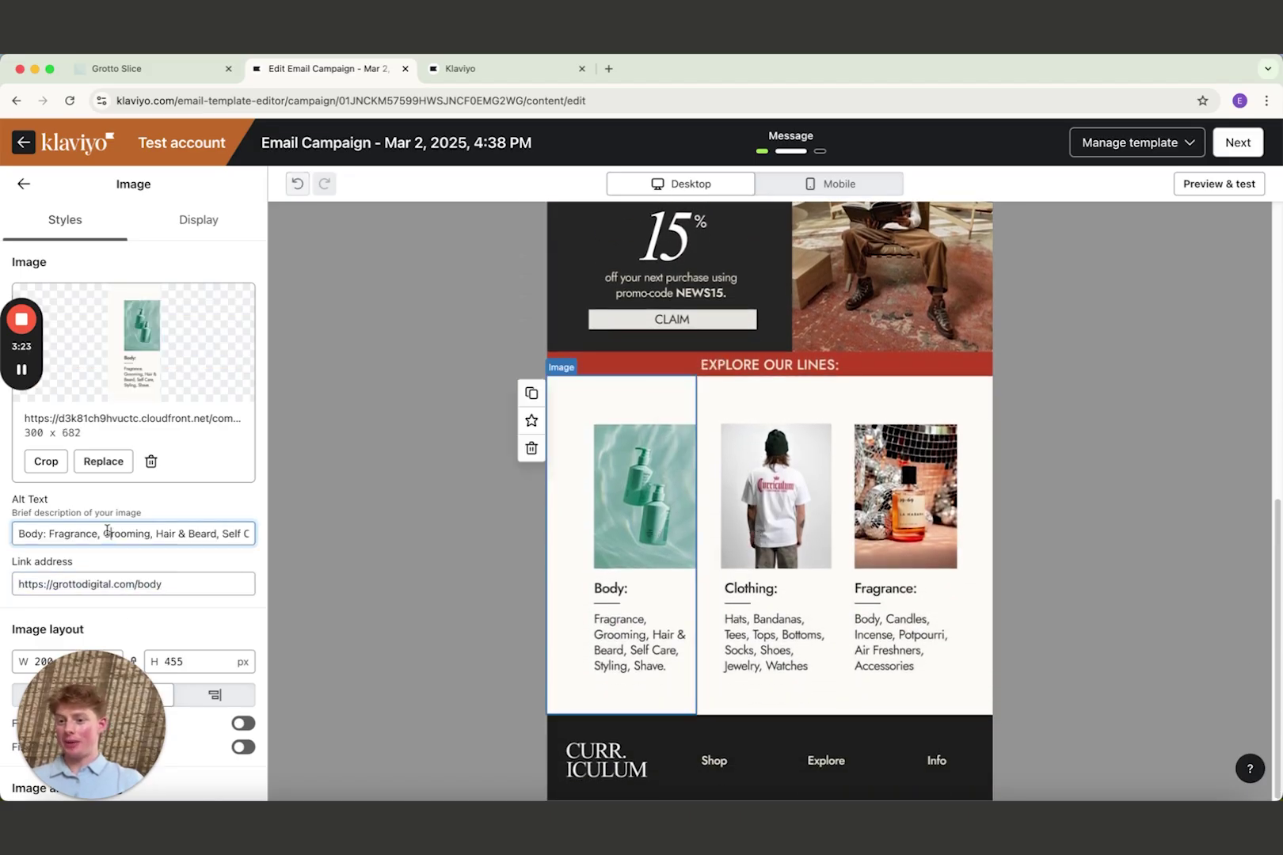
{"action": "triple_click", "coordinate": [174, 535]}
{"action": "left_click", "coordinate": [181, 584]}
{"action": "scroll", "coordinate": [871, 602], "scroll_direction": "up", "scroll_amount": 1}
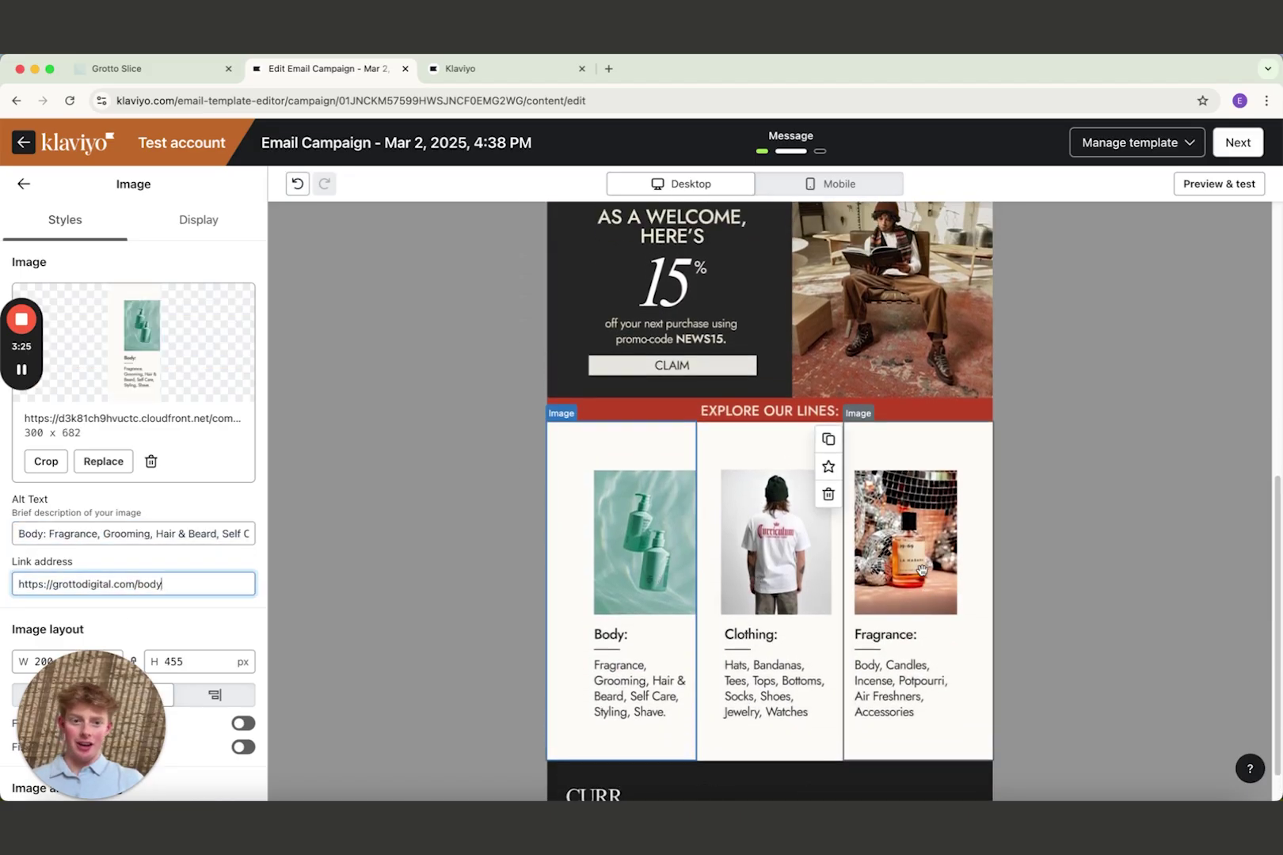
{"action": "scroll", "coordinate": [752, 680], "scroll_direction": "down", "scroll_amount": 1}
Inspect the footer image's alt text and link, then recheck the header image.
{"action": "left_click", "coordinate": [691, 752]}
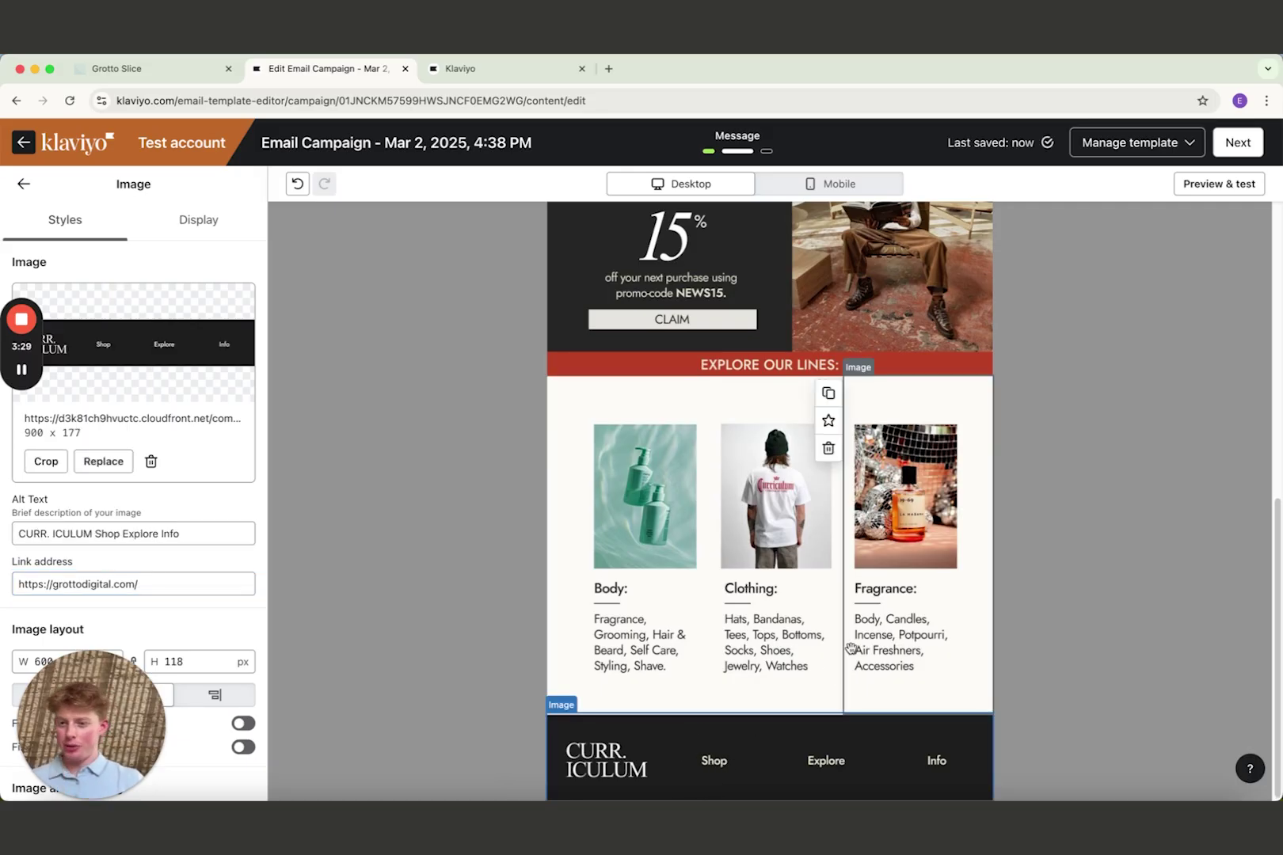
{"action": "scroll", "coordinate": [849, 649], "scroll_direction": "up", "scroll_amount": 10}
{"action": "left_click", "coordinate": [934, 332]}
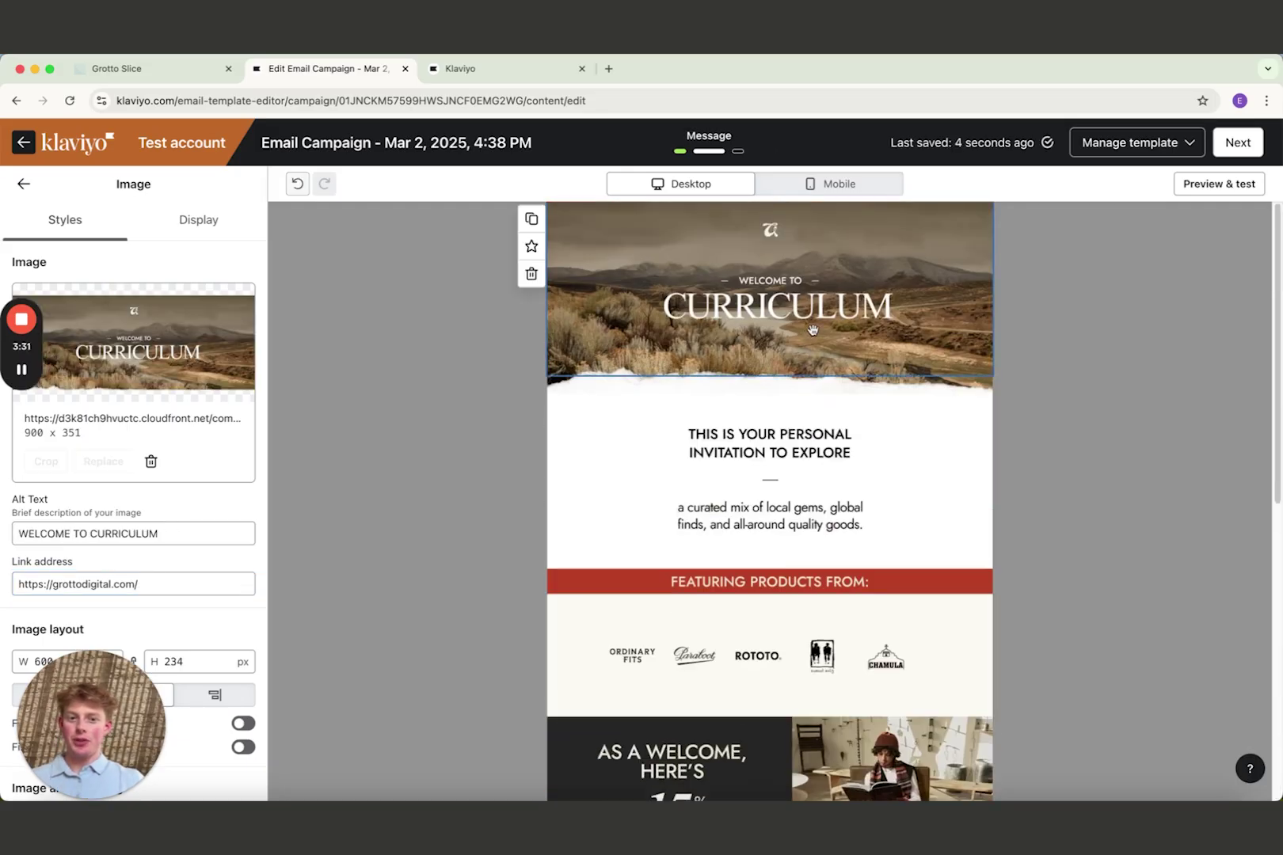